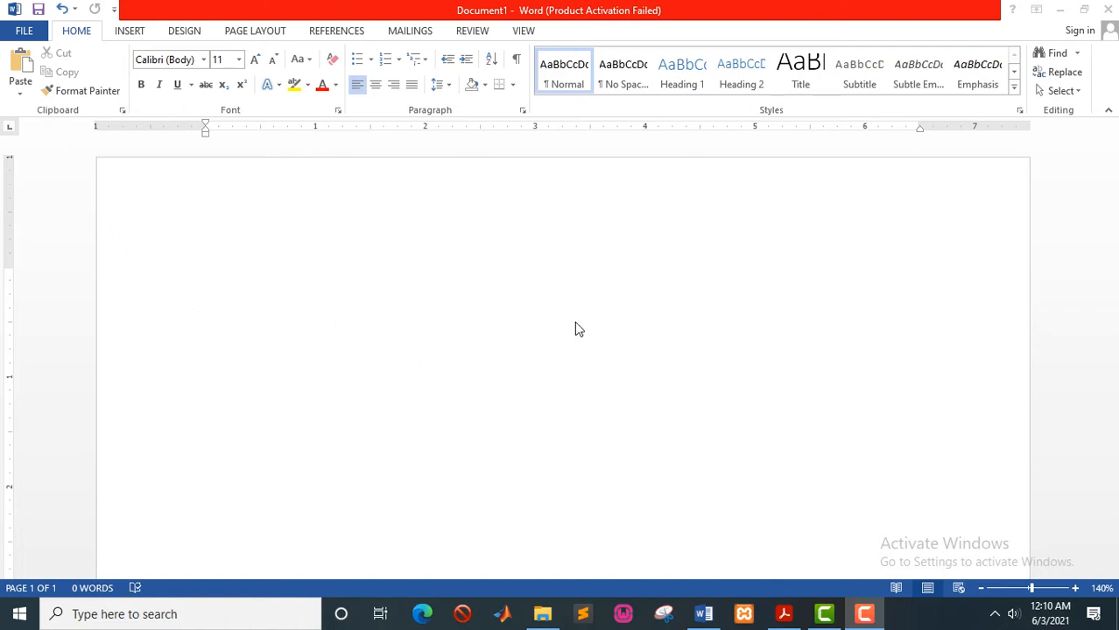
- Find the mail merge task, item 17, in the guide's Required list, then minimize Acrobat Reader
left_click(784, 615)
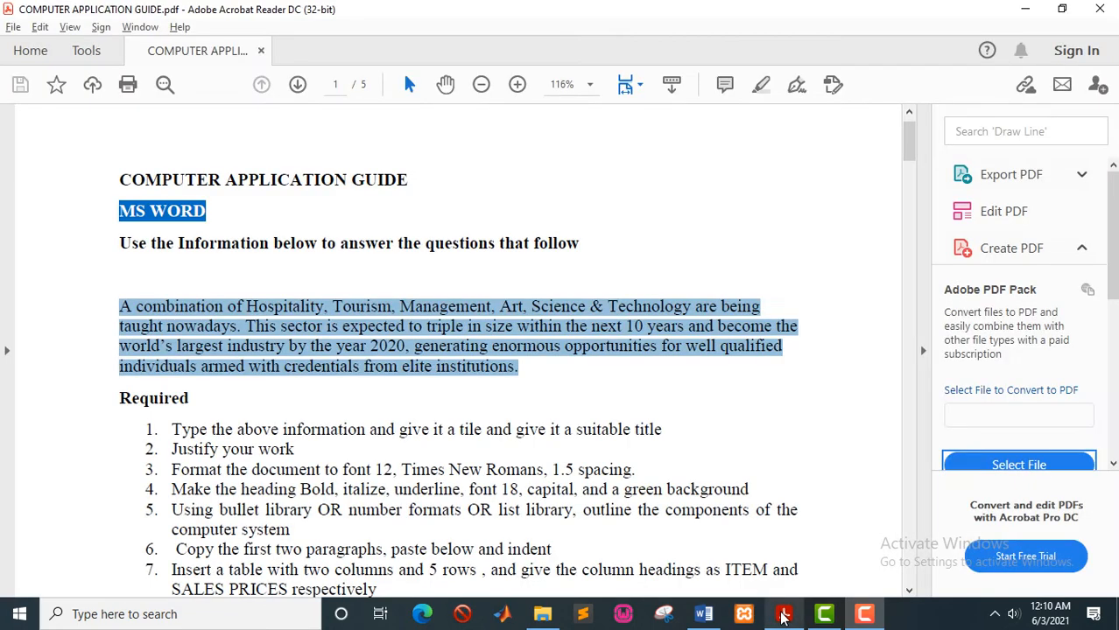
left_click(431, 391)
scroll(428, 392, "down", 5)
scroll(429, 391, "down", 5)
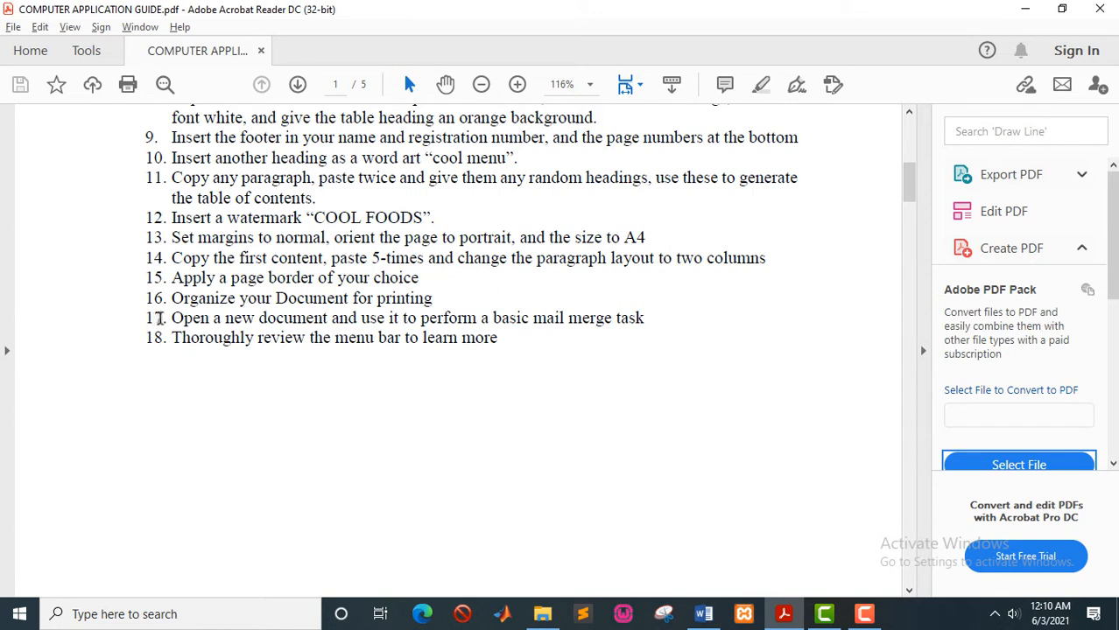
left_click_drag(162, 318, 645, 320)
left_click(405, 298)
scroll(405, 299, "up", 5)
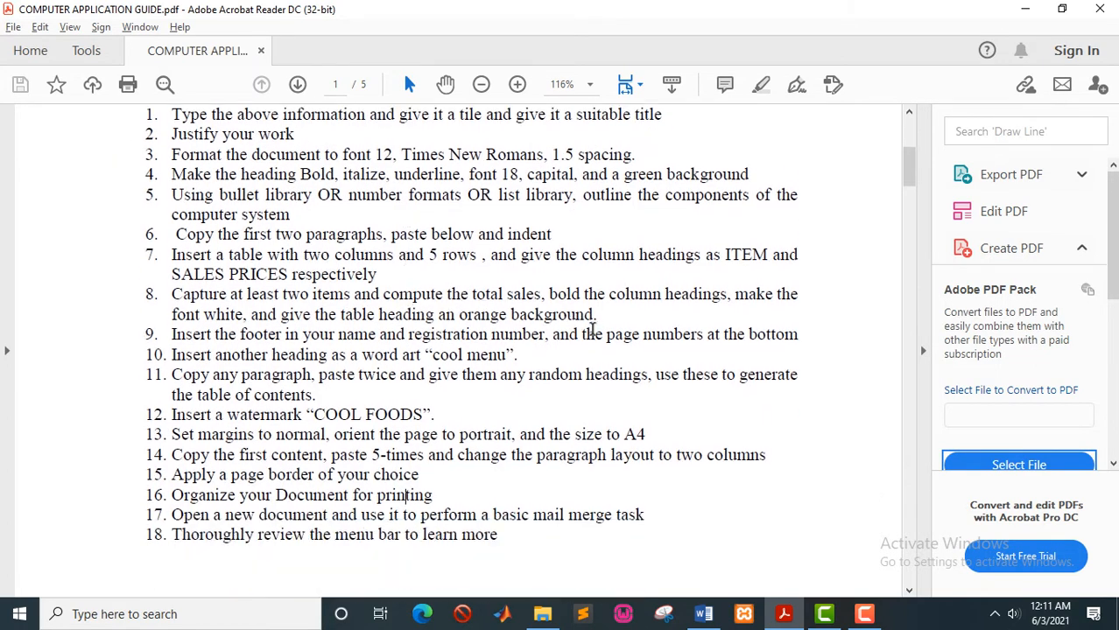
left_click(1029, 18)
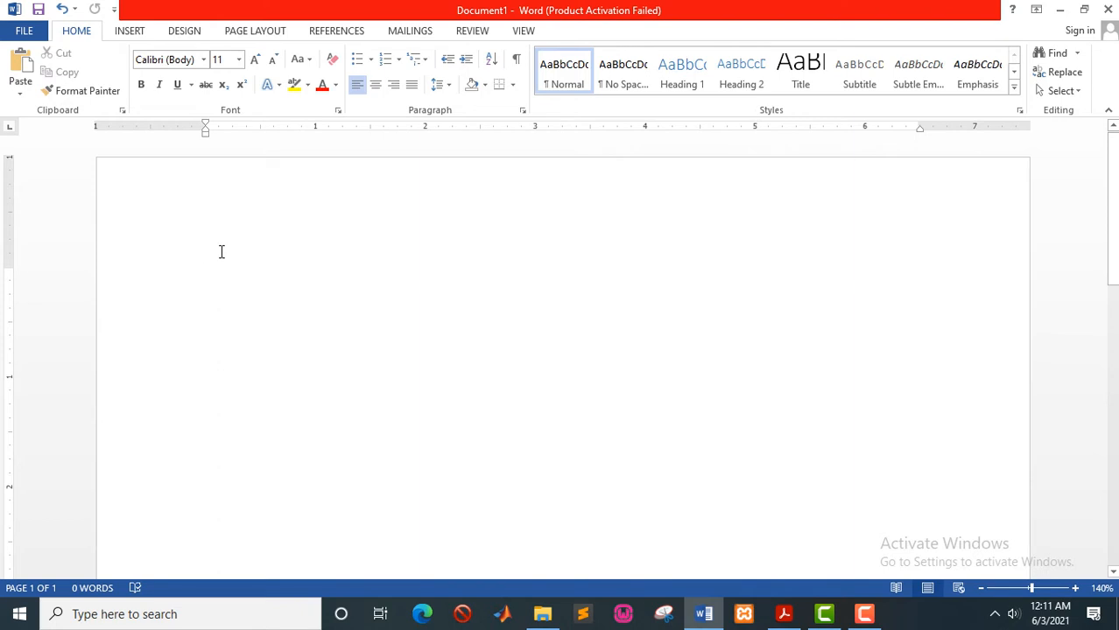
- Type a bold 'RE: GENERAL MEETING' heading a few lines down the page
key("Return")
key("Return")
key("Return")
key("Return")
scroll(237, 310, "down", 1)
scroll(235, 311, "up", 1)
key("ctrl+b")
type("RE")
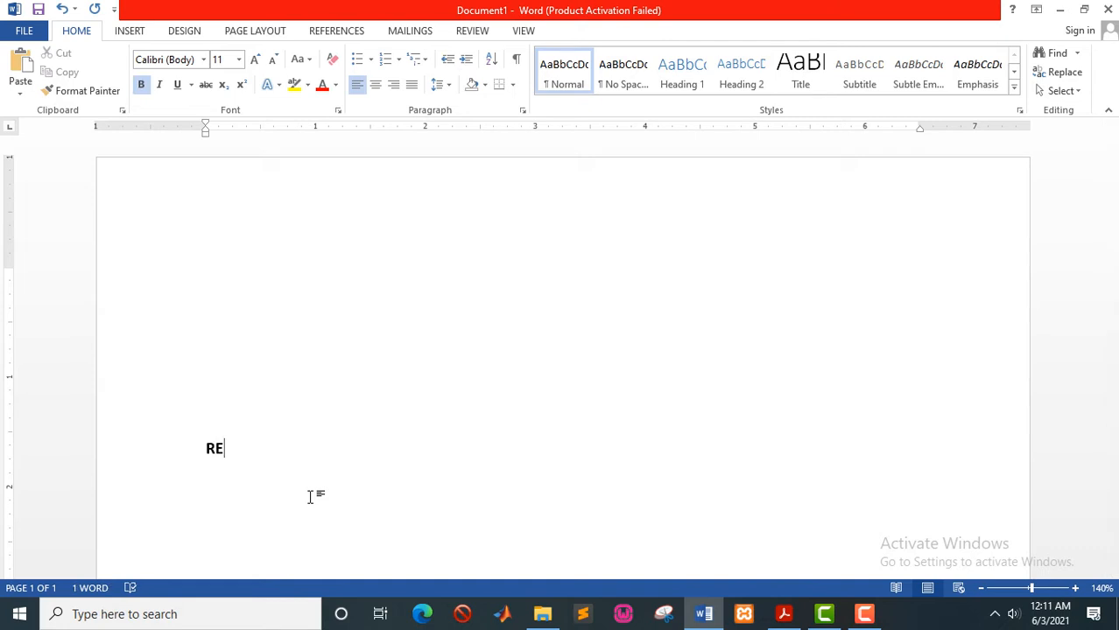
type(": GENENE")
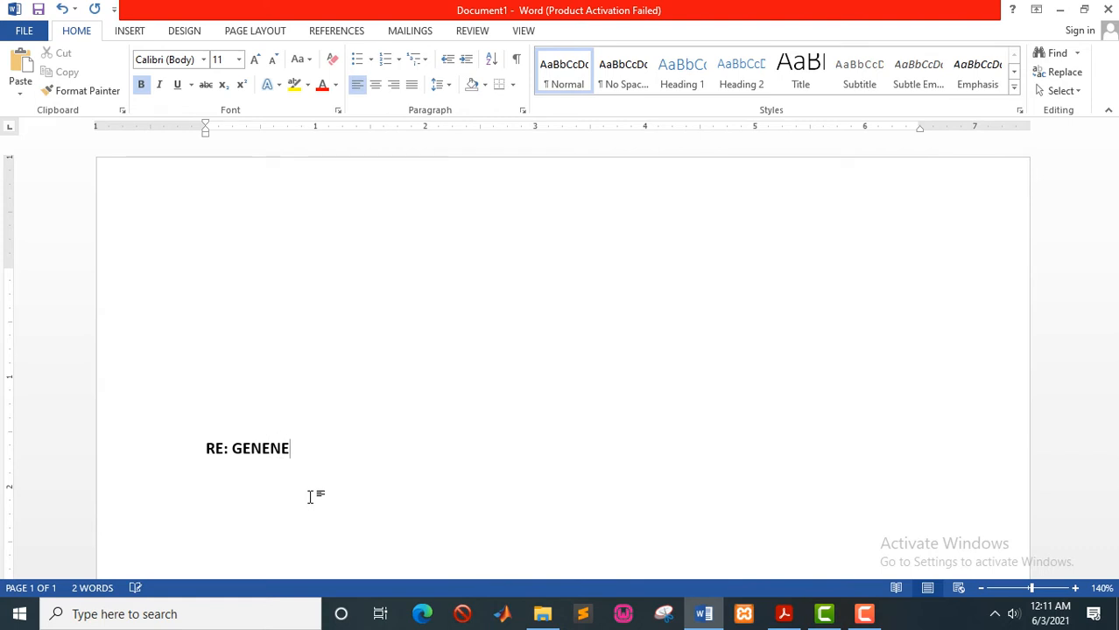
key("BackSpace")
key("BackSpace")
key("BackSpace")
type("ERAL MEETING")
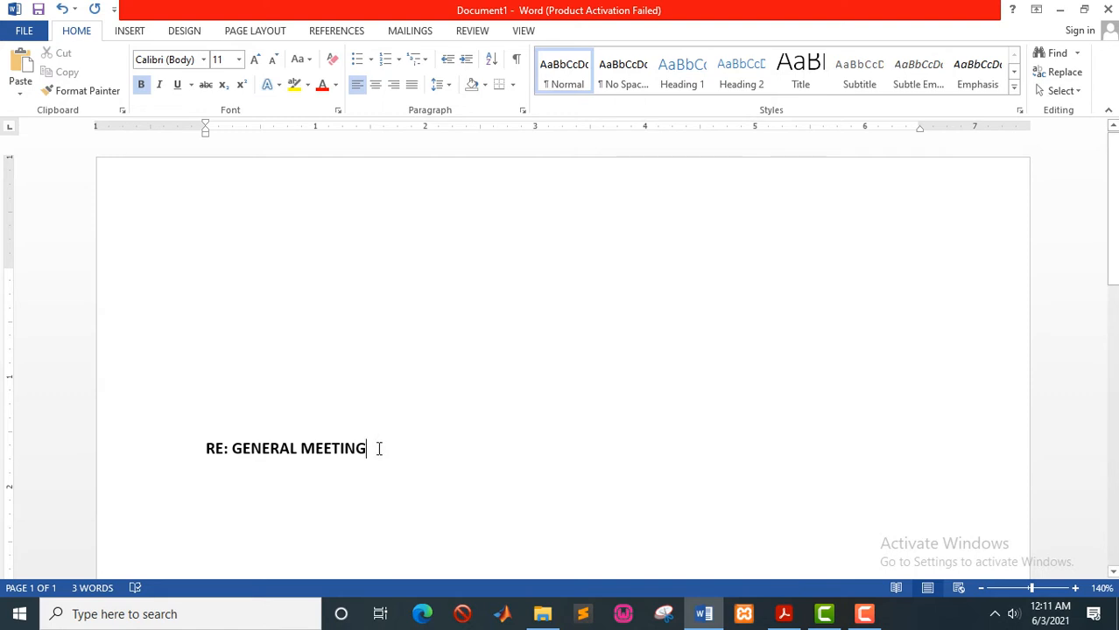
- Underline 'GENERAL MEETING' and paste the Hospitality and Tourism paragraph below the heading
left_click_drag(374, 452, 267, 452)
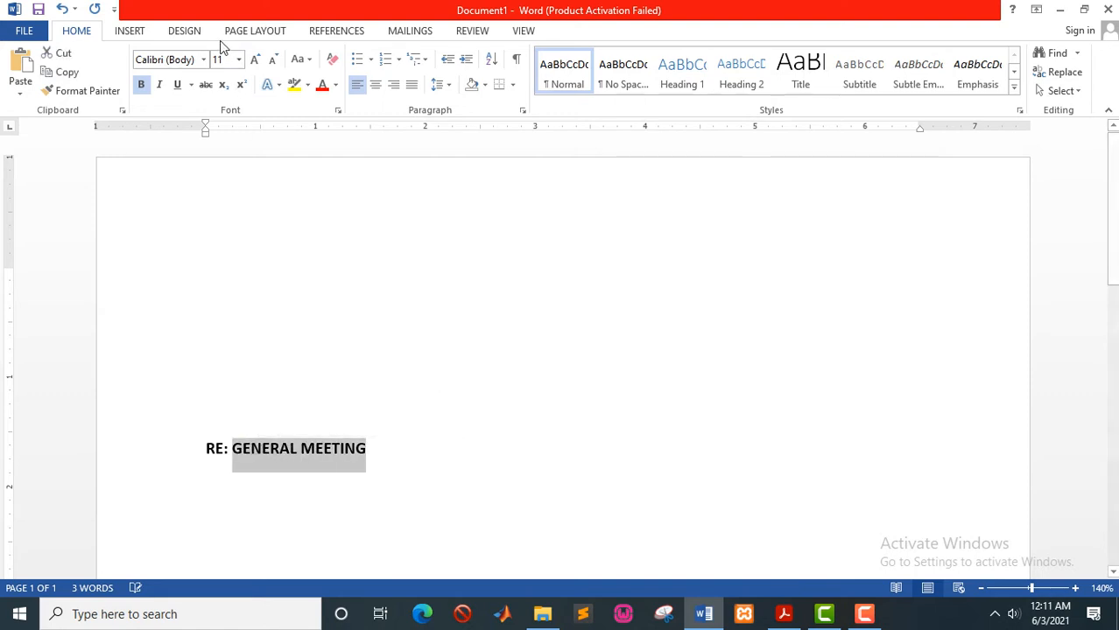
left_click(176, 87)
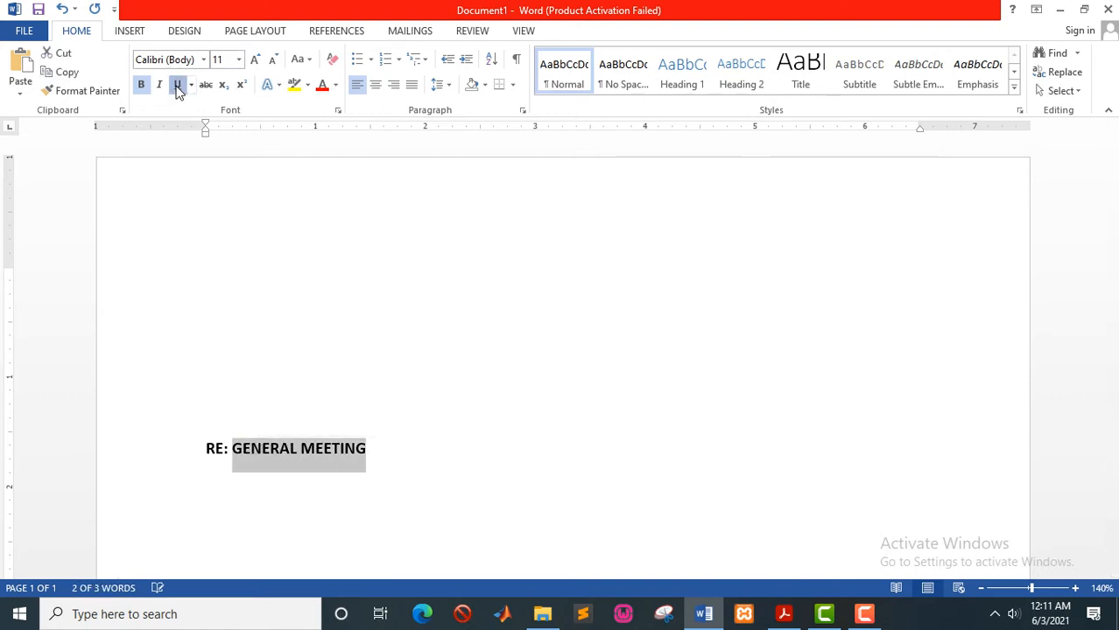
left_click(223, 487)
left_click(224, 488)
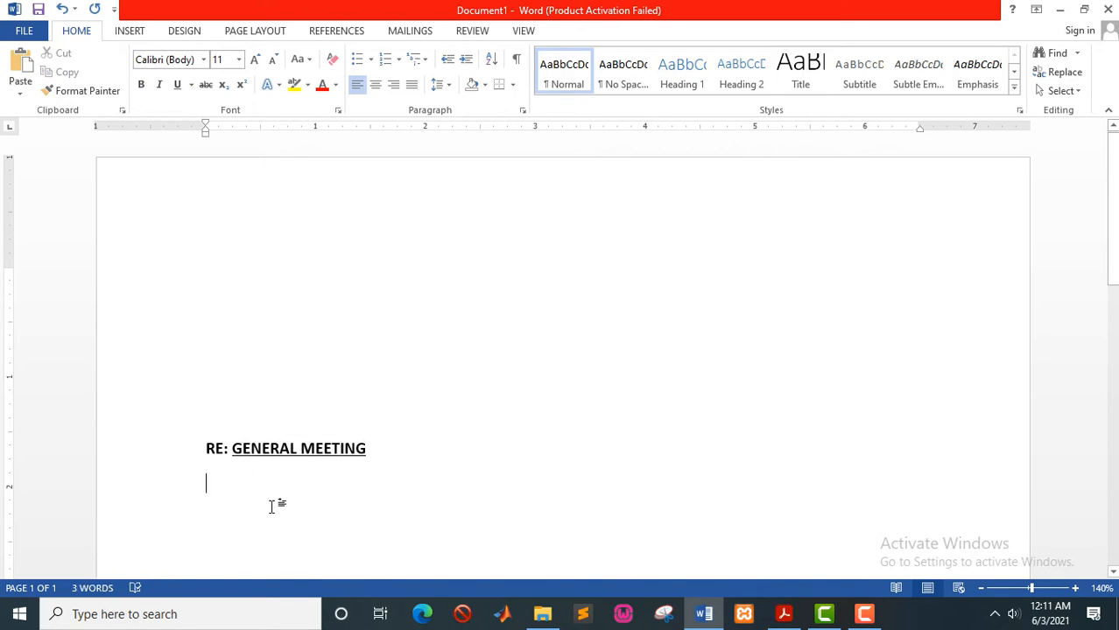
type("A combination of Hospitality, Tourism, Management, Art, Science & Technology are being taught nowadays. This sector is expected to triple in size within the next 10 years and become the world’s largest industry by the year 2020, generating enormous opportunities for well qualified individuals armed with credentials from elite institutions.")
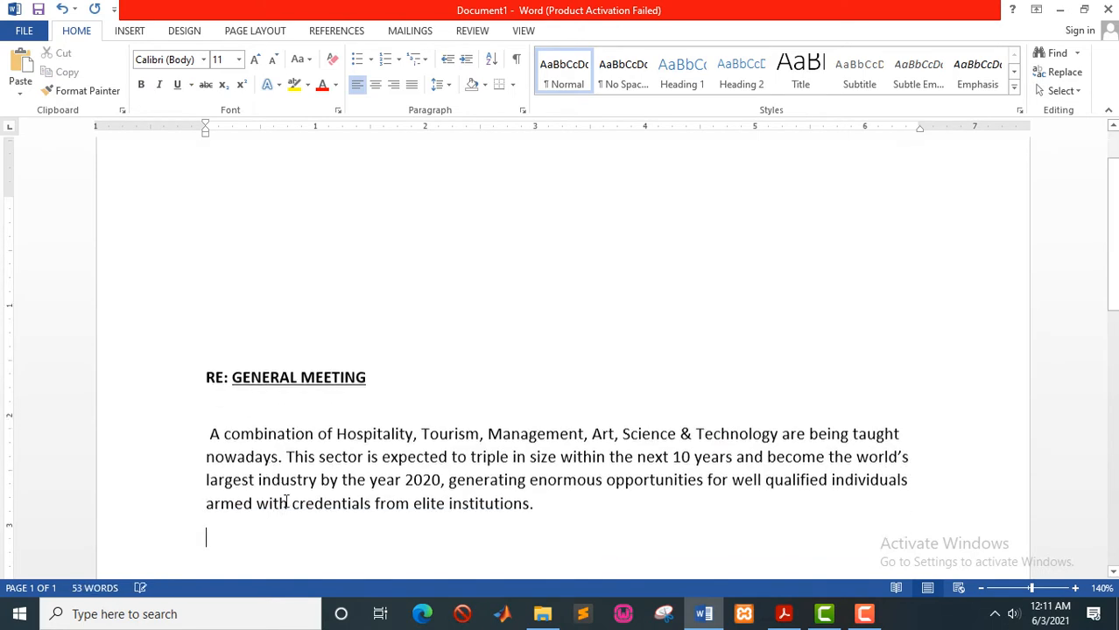
- Justify the pasted paragraph and format it as Times New Roman, size 12
left_click_drag(541, 502, 213, 427)
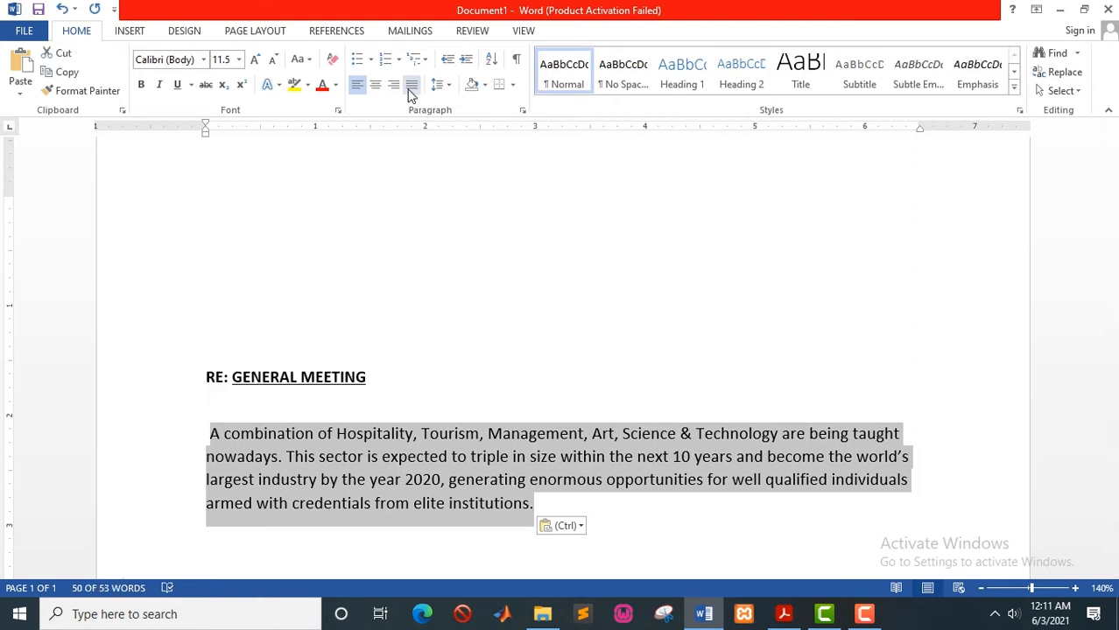
left_click(410, 85)
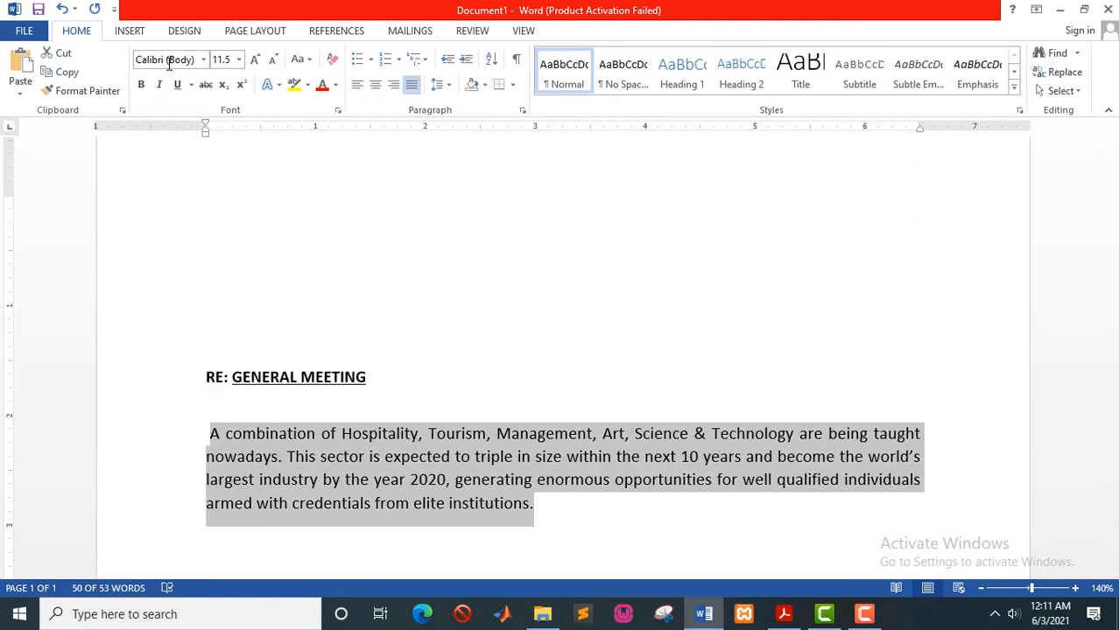
left_click(169, 61)
type("Times New Ro")
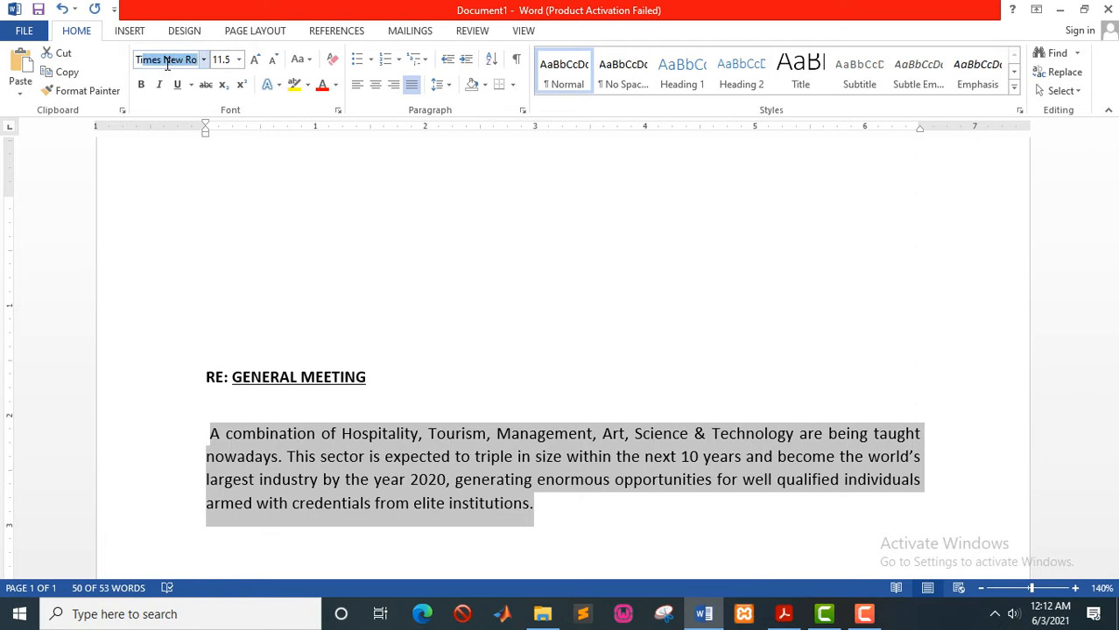
key("Return")
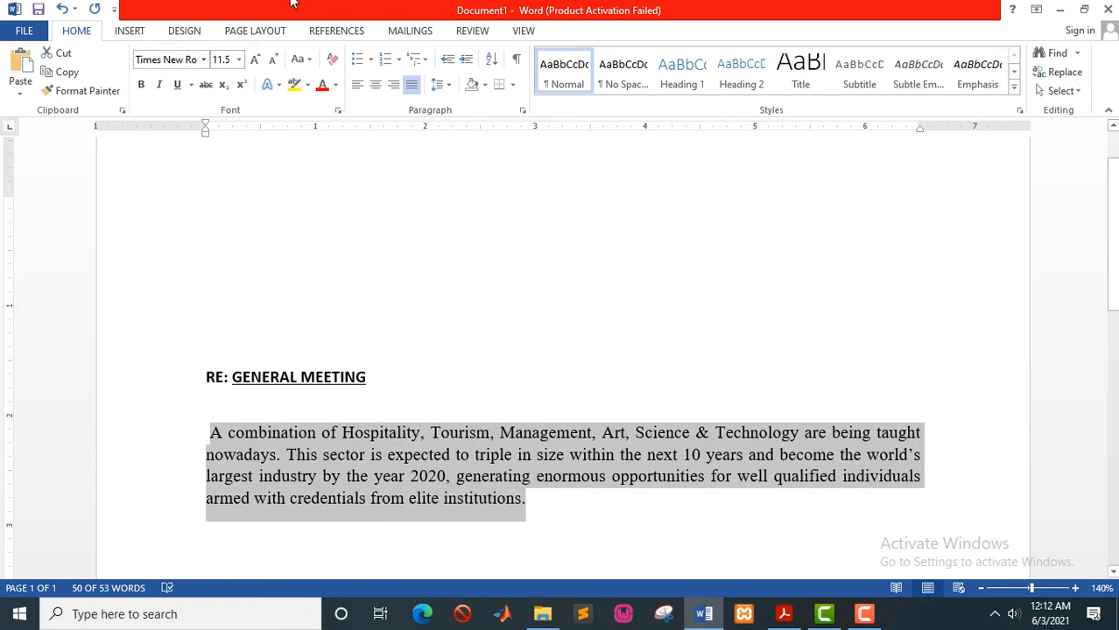
left_click(240, 65)
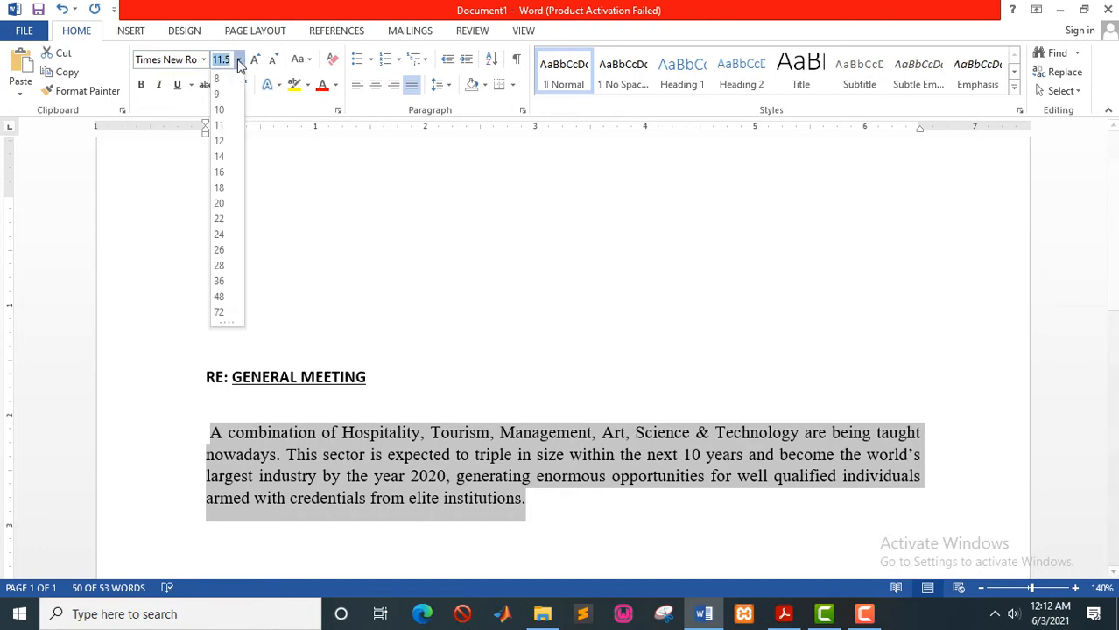
left_click(224, 149)
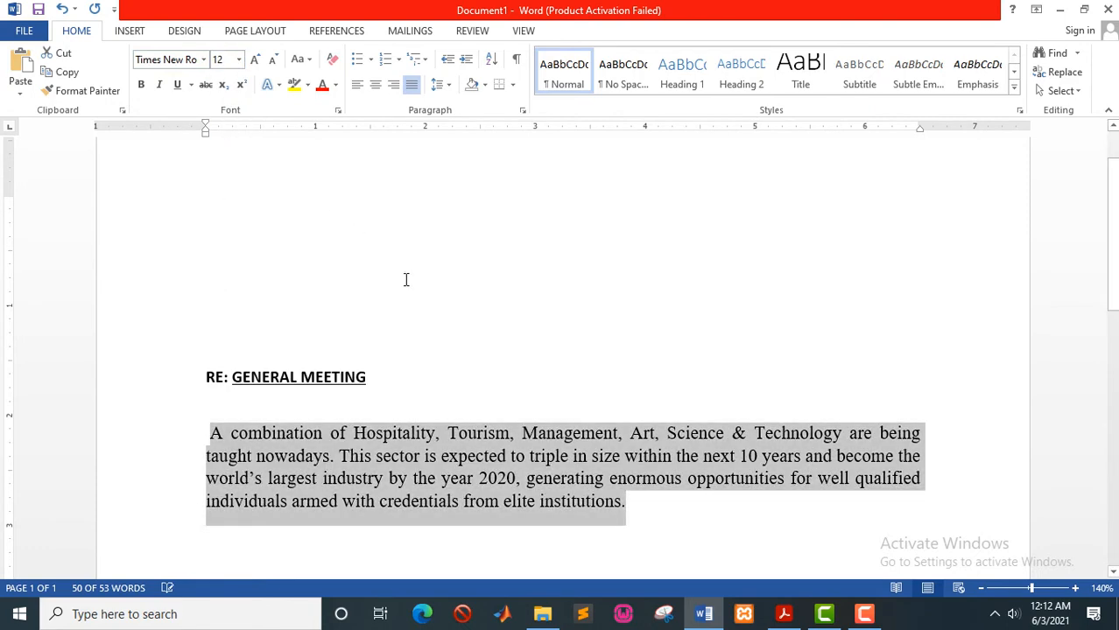
scroll(405, 280, "down", 3)
left_click(641, 285)
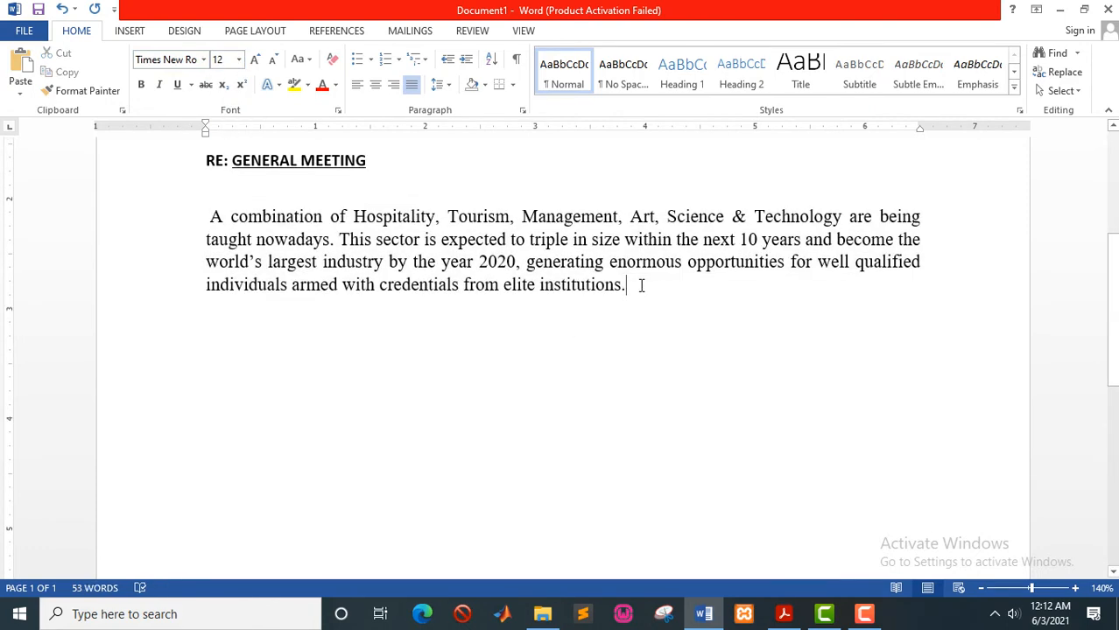
- Type the closing 'Yours faithfully' on the line below the paragraph
key("Return")
key("Return")
key("BackSpace")
type("Y")
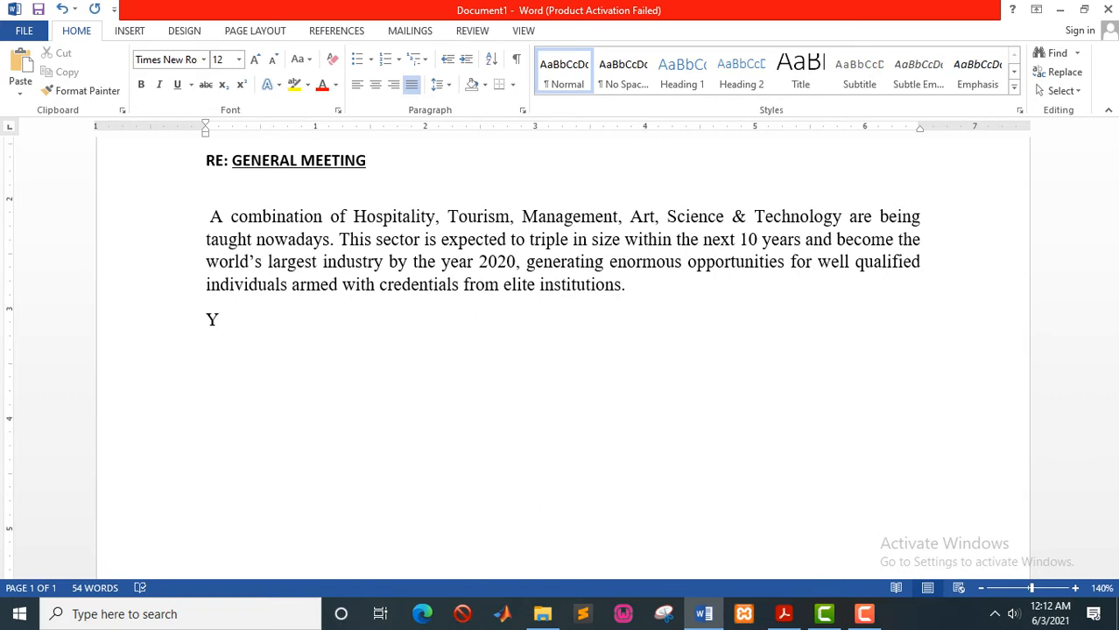
type("ours faithfully")
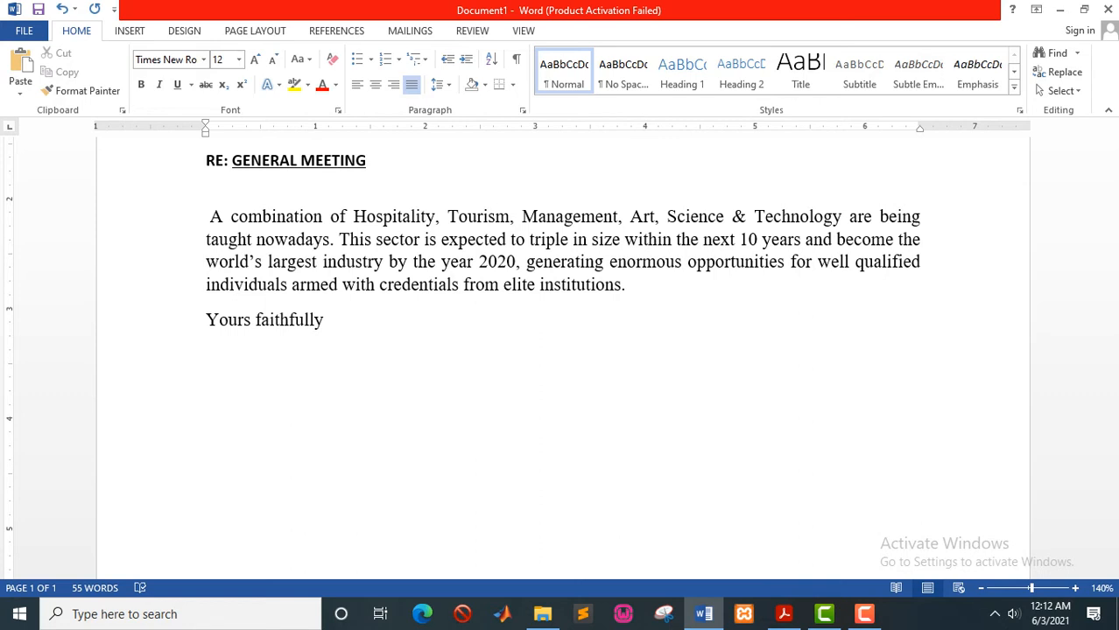
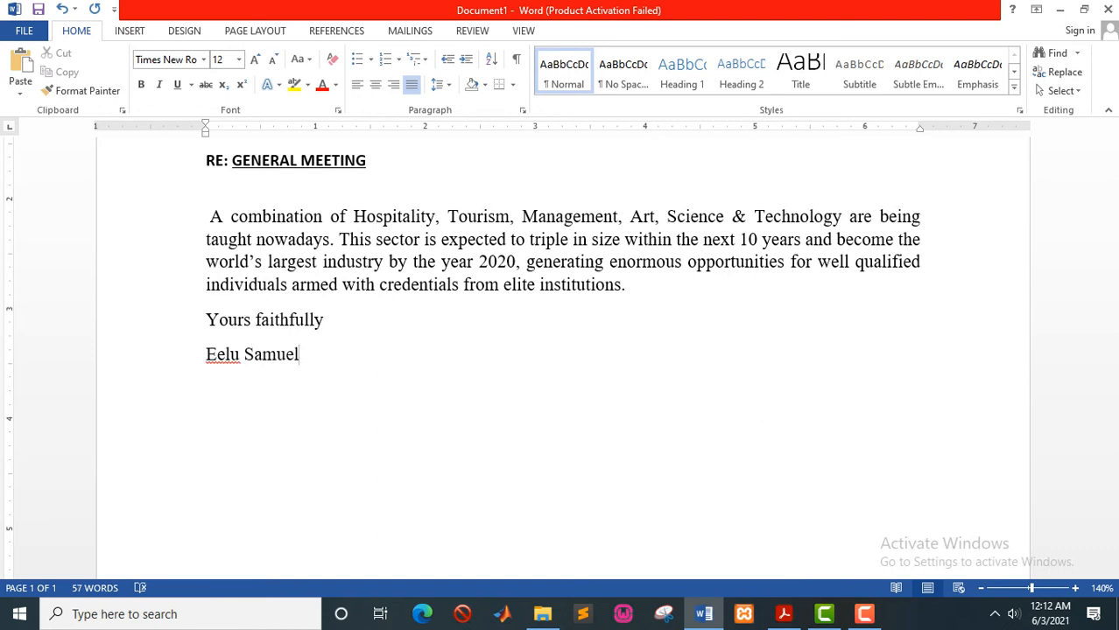
- Add the sender's name, with the job title General Secretary on the next line
key("Return")
type("Genere")
key("BackSpace")
type("a;")
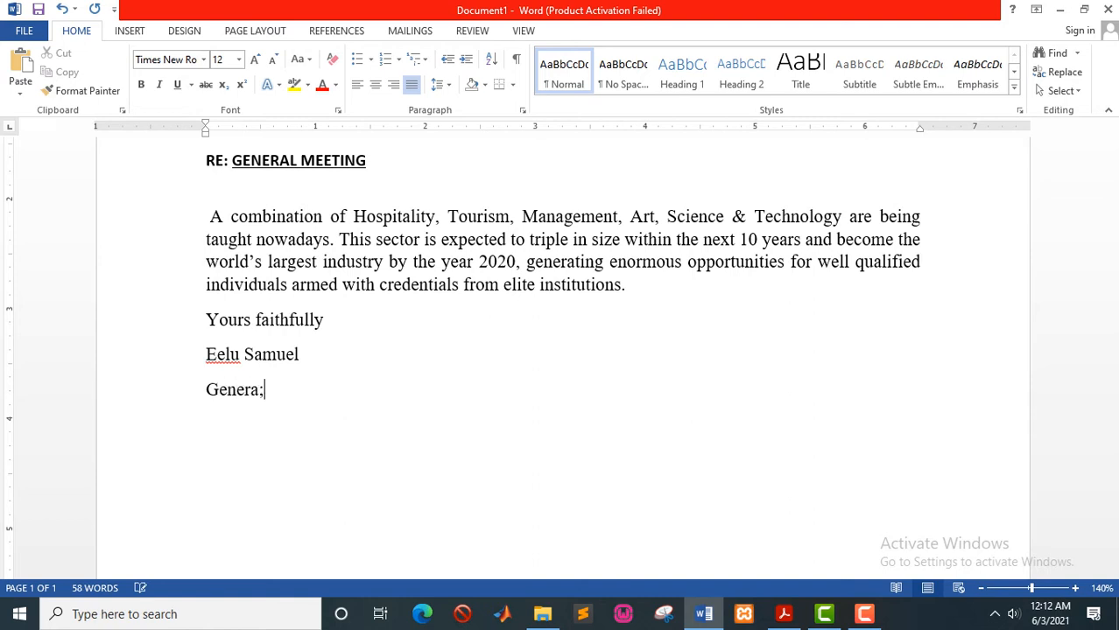
key("BackSpace")
type("l scer")
key("BackSpace")
key("BackSpace")
type("retary")
scroll(399, 368, "up", 1)
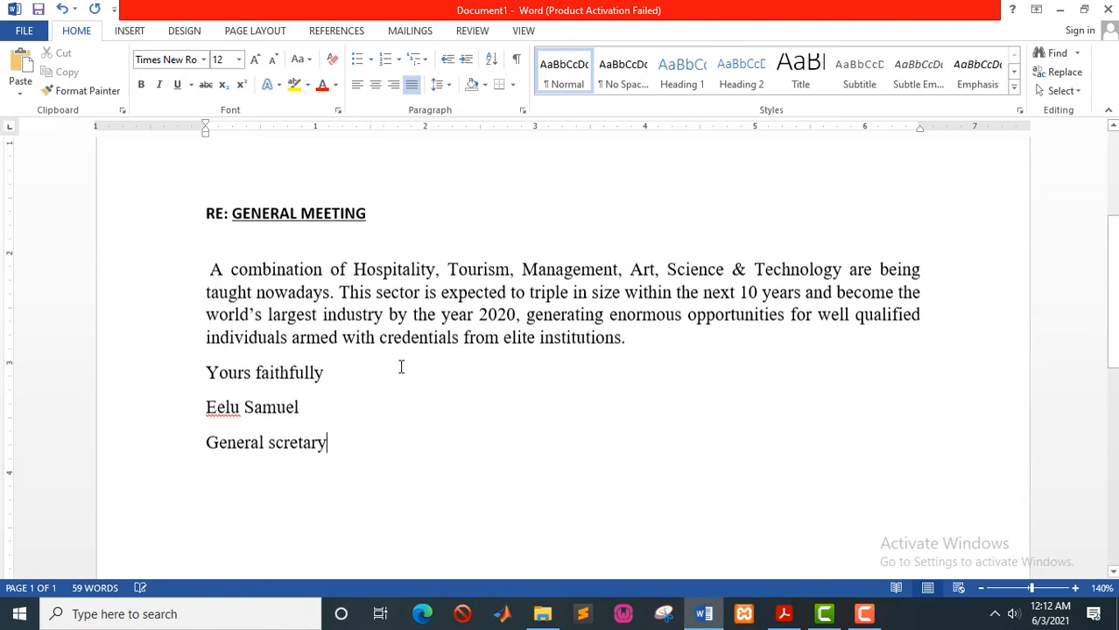
scroll(375, 419, "up", 3)
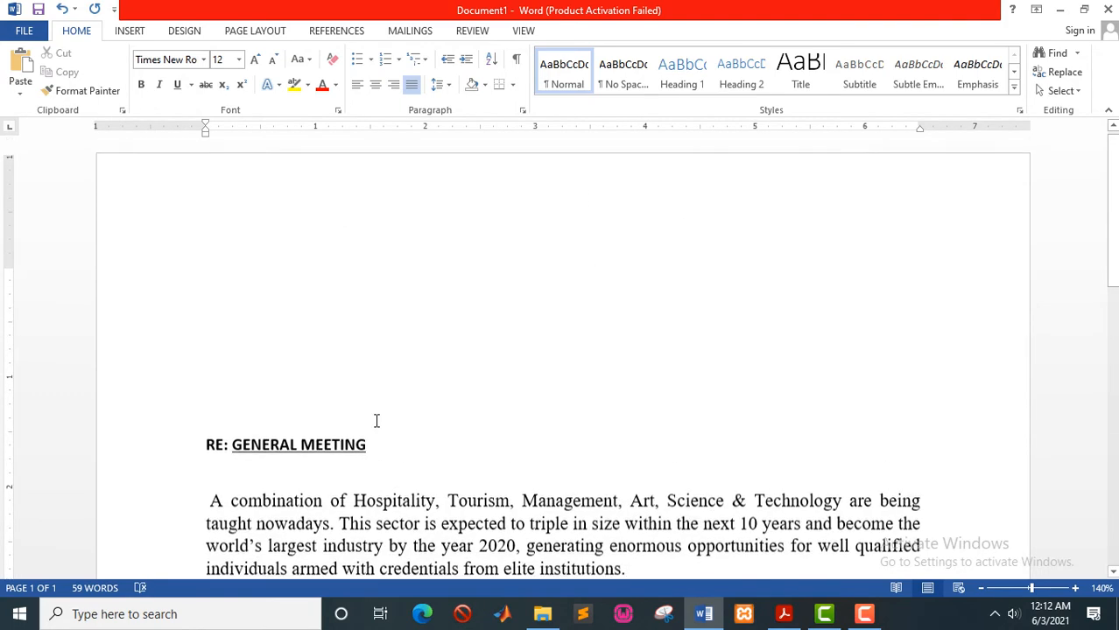
left_click(233, 286)
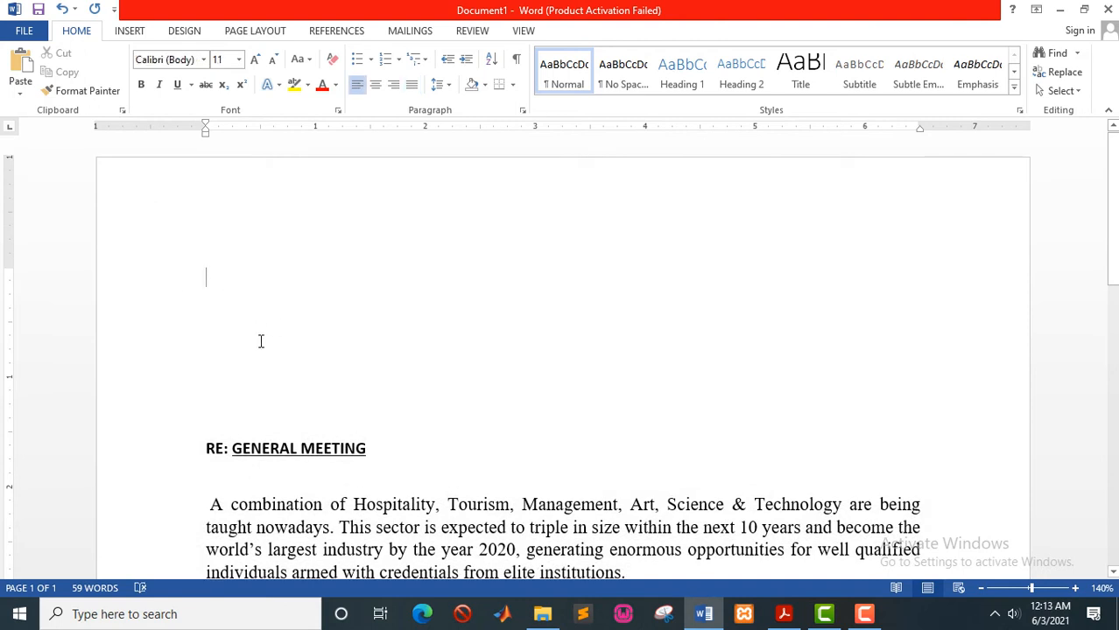
scroll(304, 330, "down", 1)
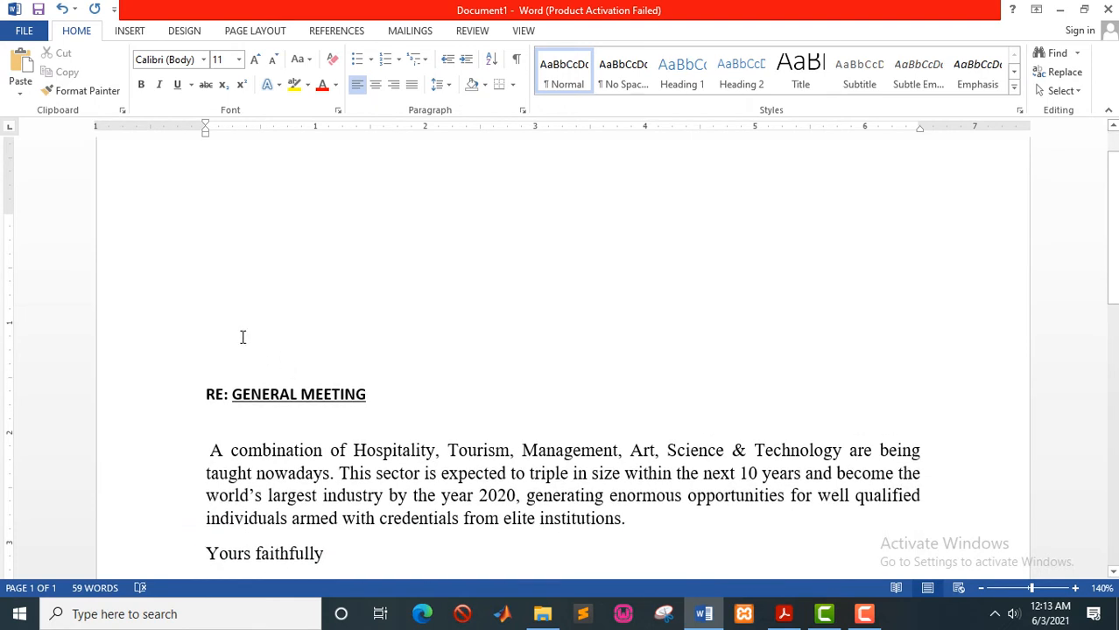
scroll(242, 336, "up", 1)
scroll(246, 345, "down", 1)
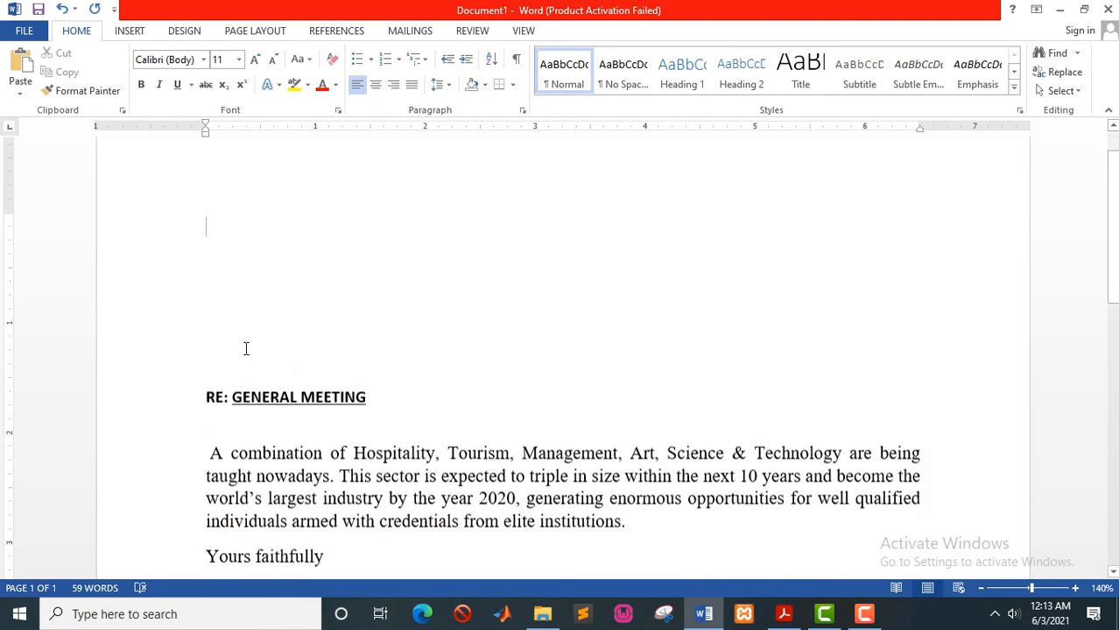
scroll(246, 348, "down", 3)
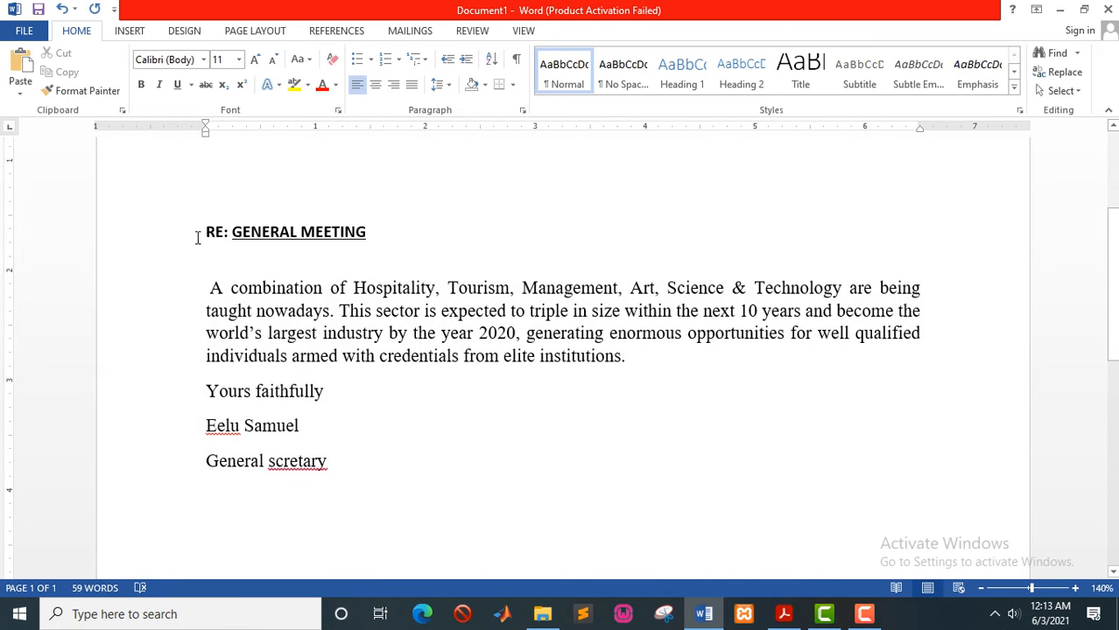
left_click_drag(198, 237, 350, 460)
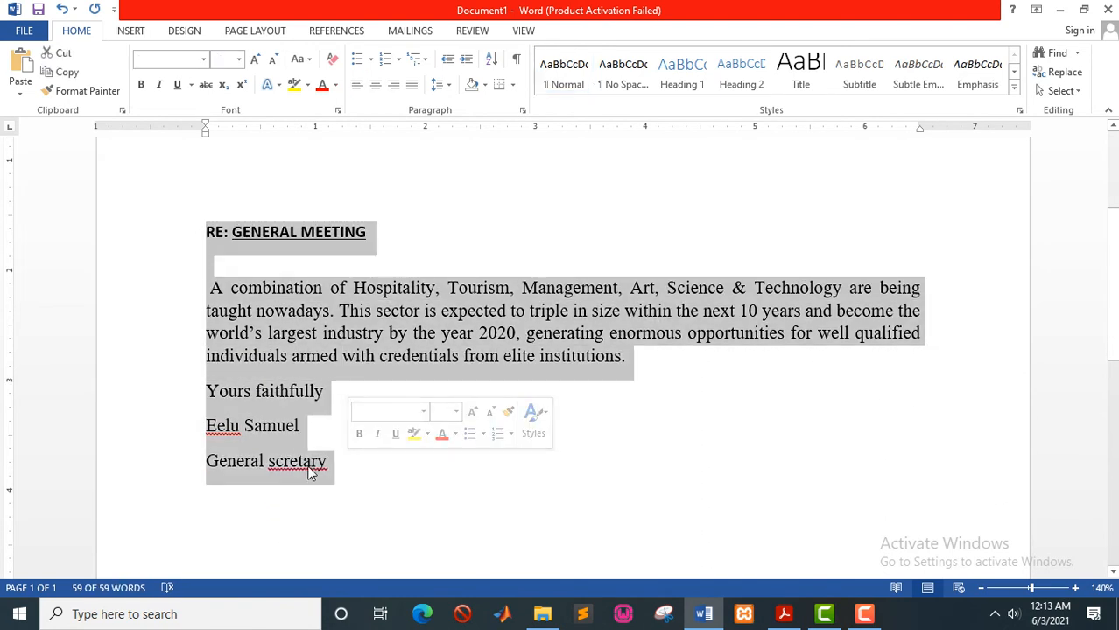
left_click(310, 464)
scroll(312, 447, "up", 2)
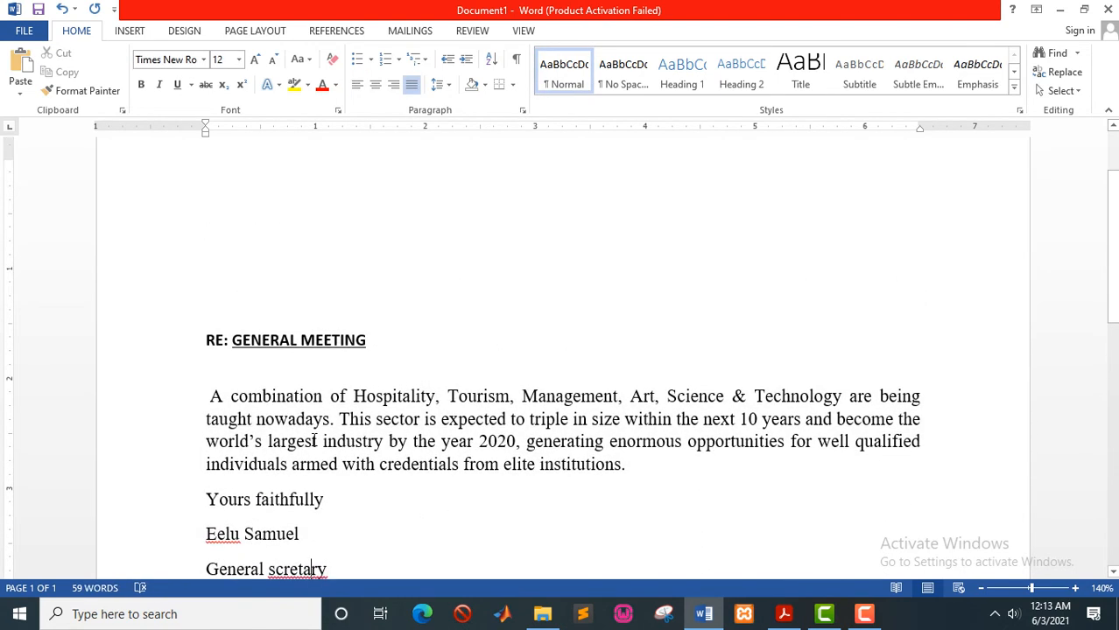
scroll(314, 441, "up", 2)
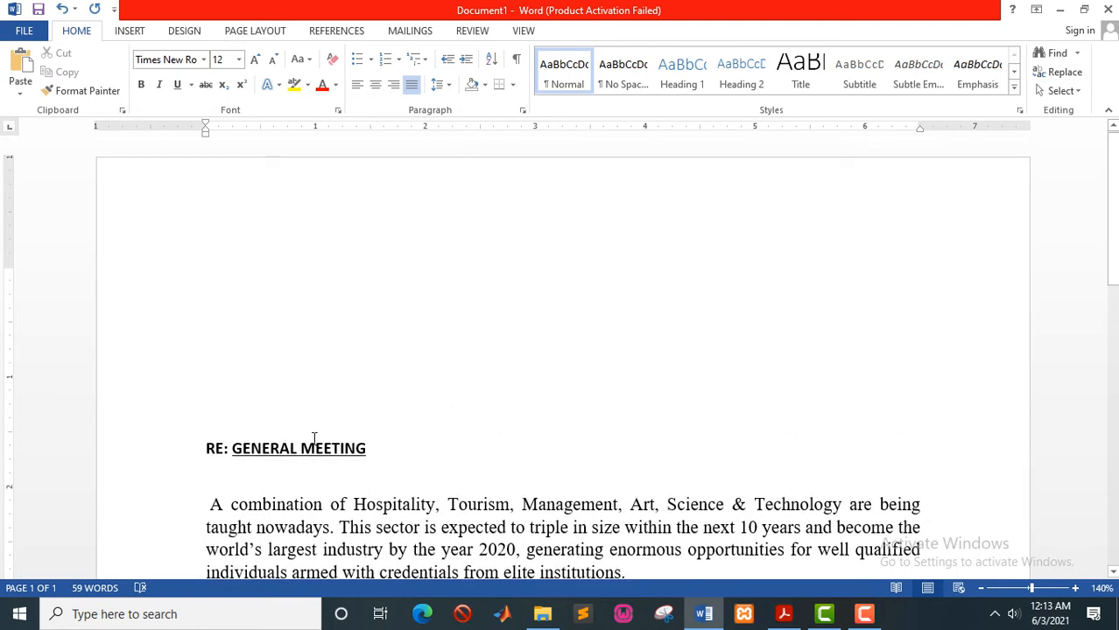
left_click(251, 302)
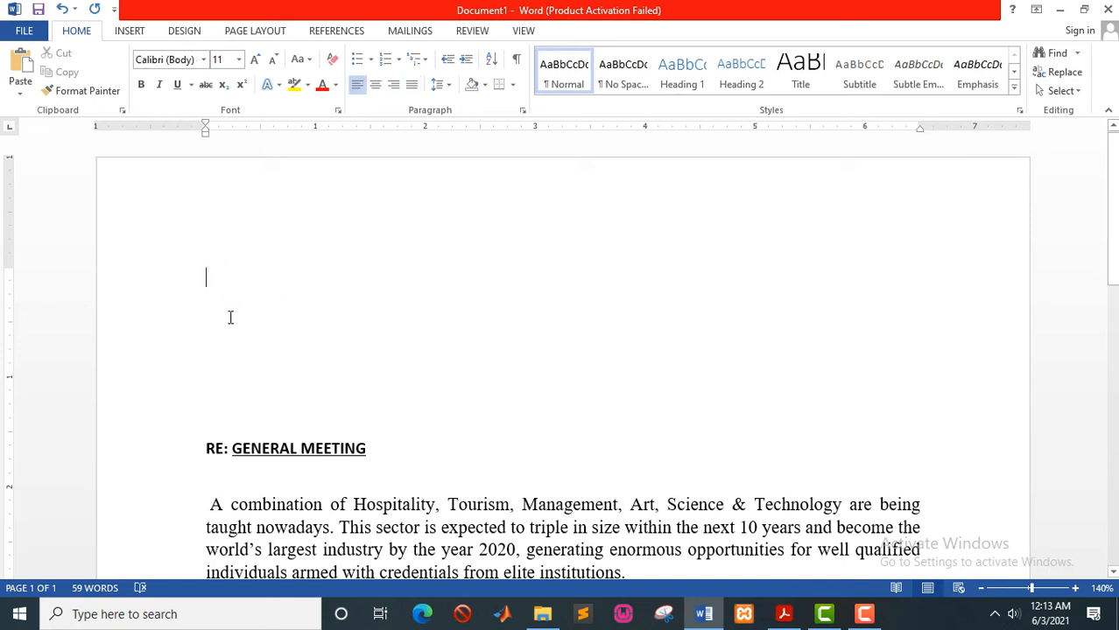
scroll(219, 332, "down", 6)
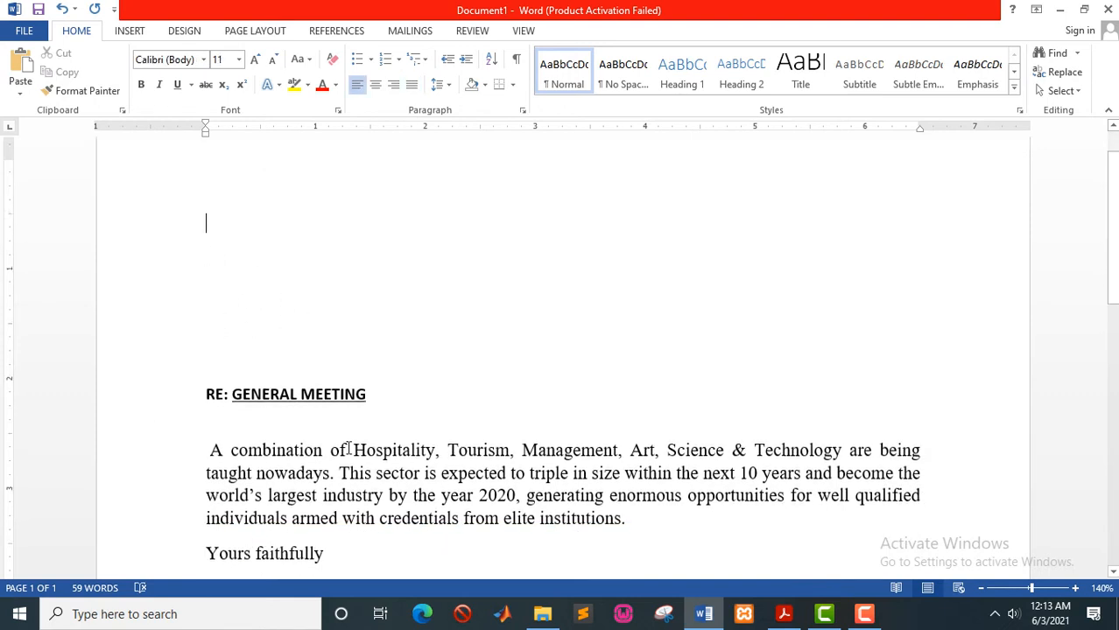
scroll(348, 448, "up", 6)
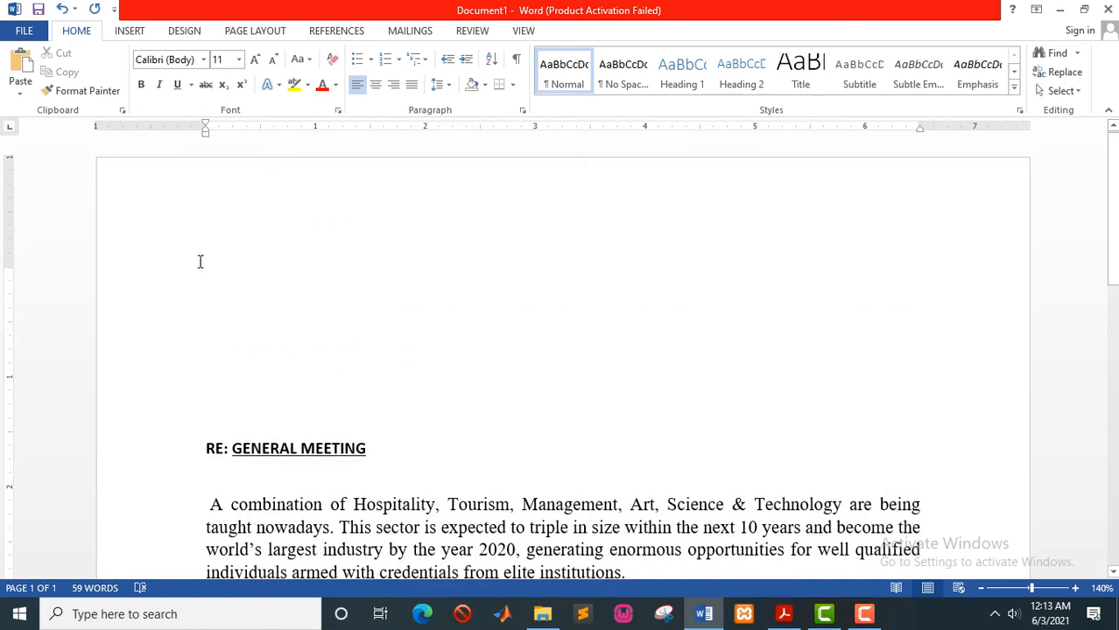
- Launch the Step-by-Step Mail Merge Wizard and pick 'Type a new list' at step 3
left_click(408, 33)
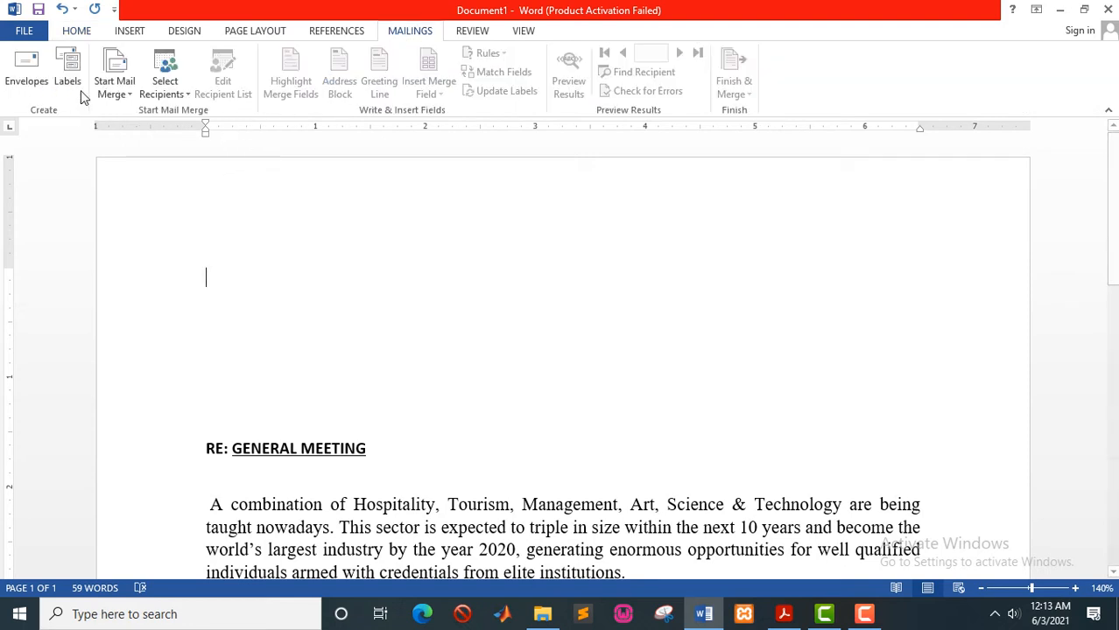
left_click(128, 94)
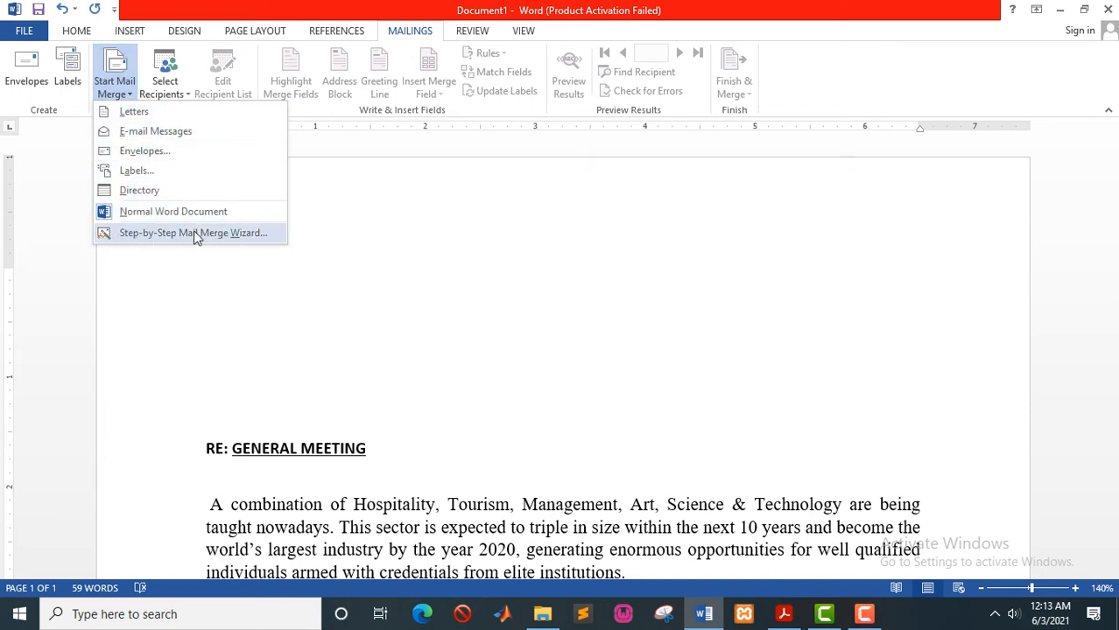
left_click(218, 239)
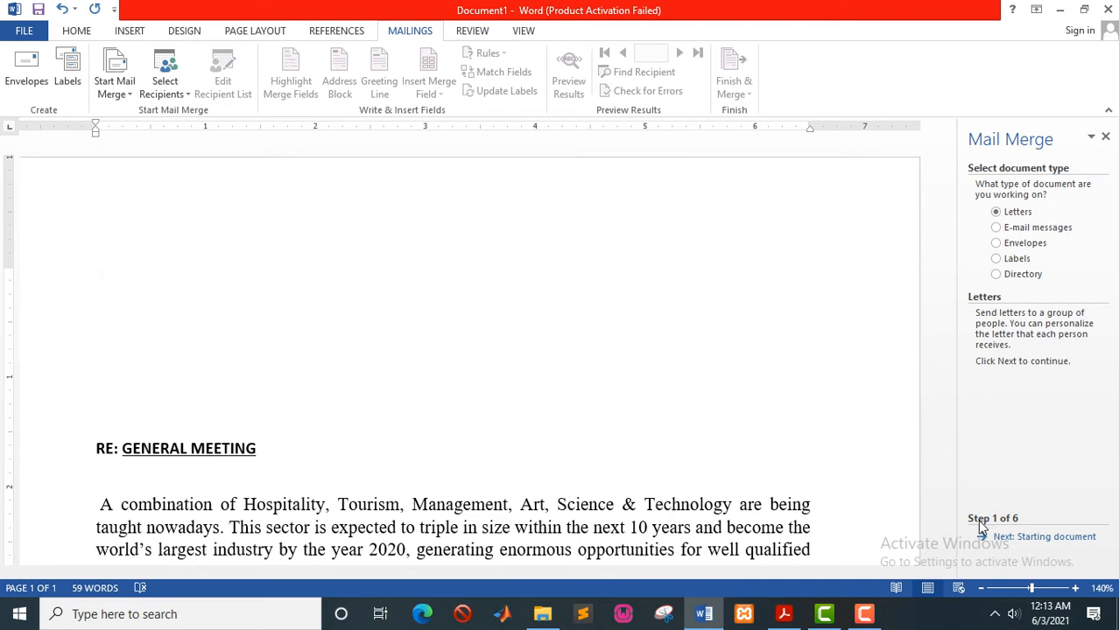
left_click(1026, 540)
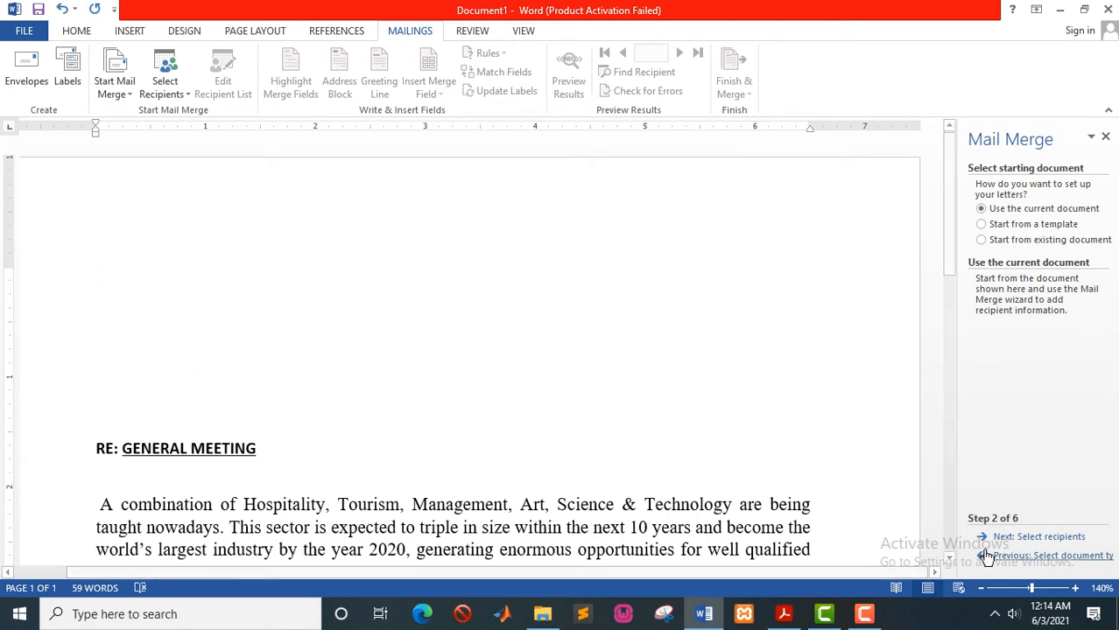
left_click(1024, 543)
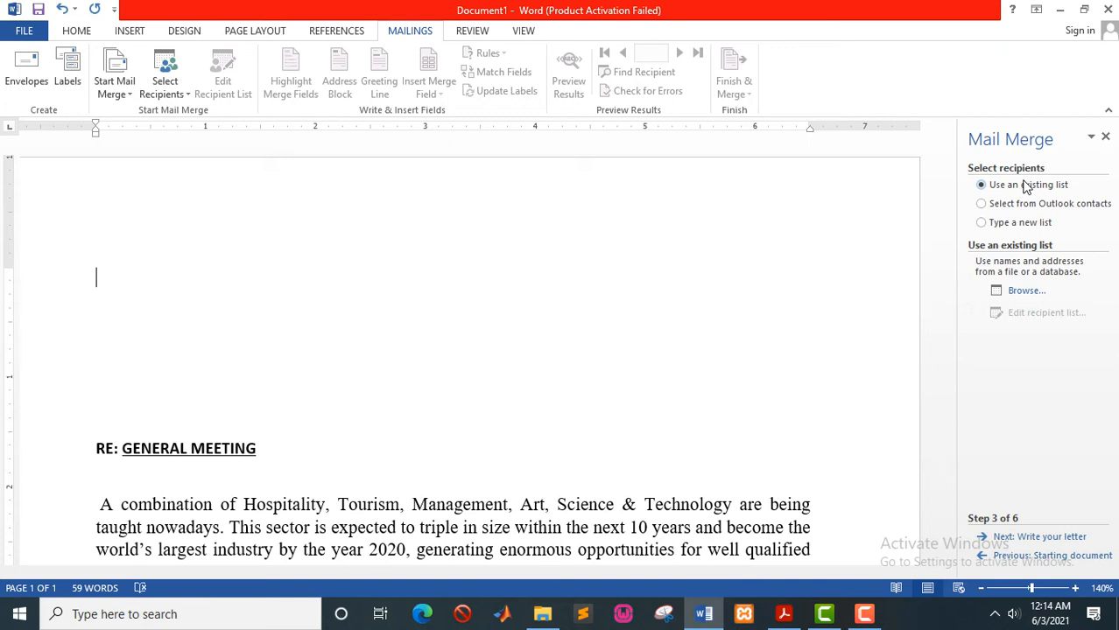
left_click(981, 225)
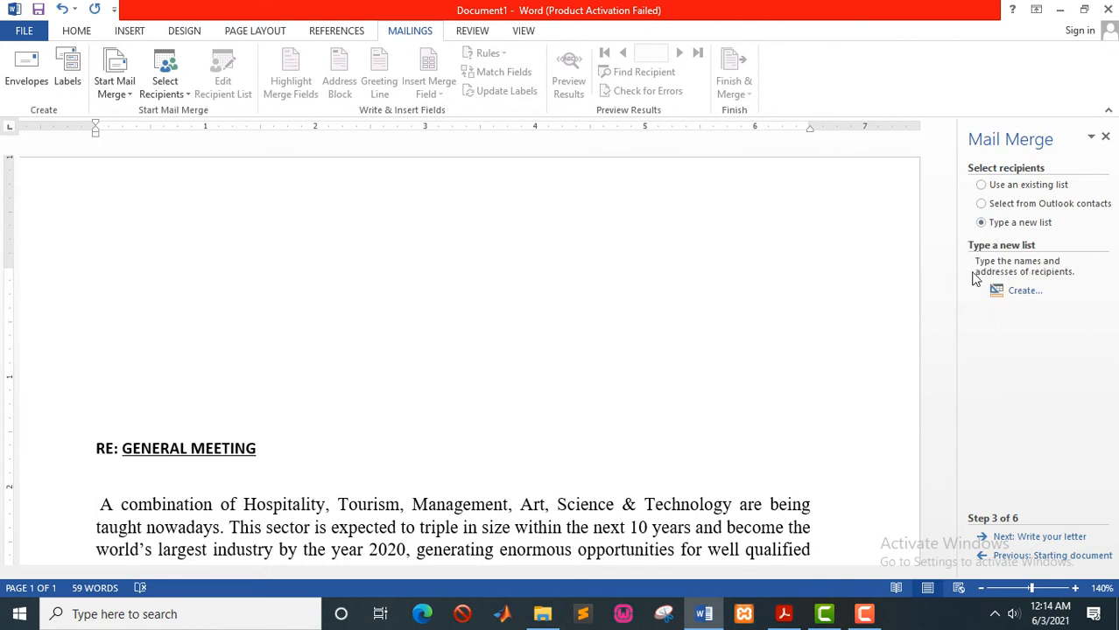
- Create a new address list with a first recipient: title Dr, first and last name, company KYU, P.O. box address
left_click(1011, 292)
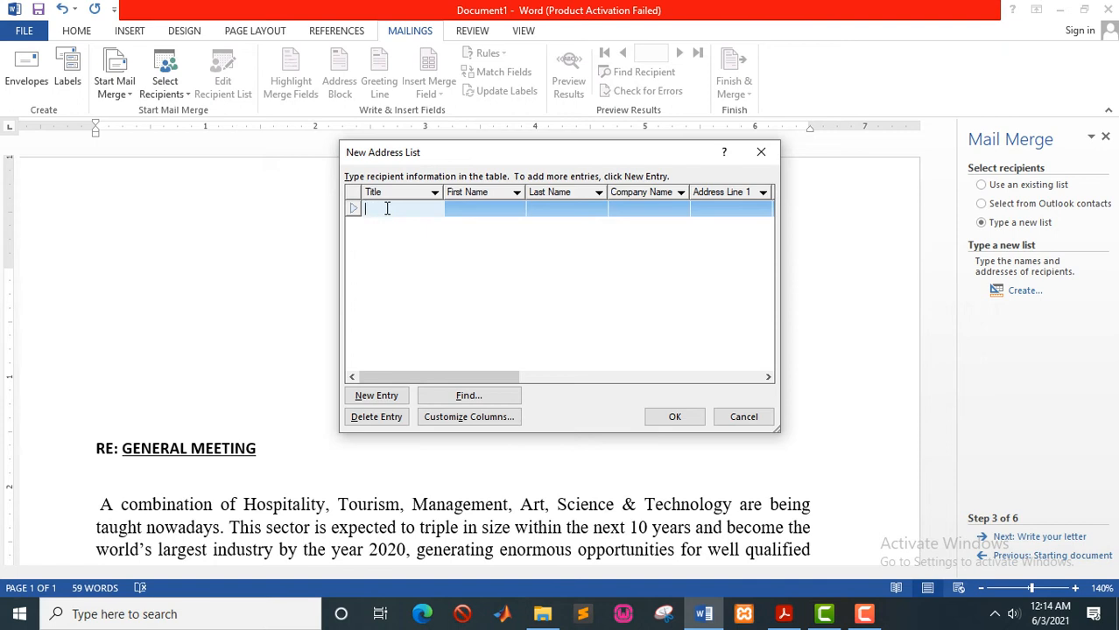
type("Dr")
left_click(466, 208)
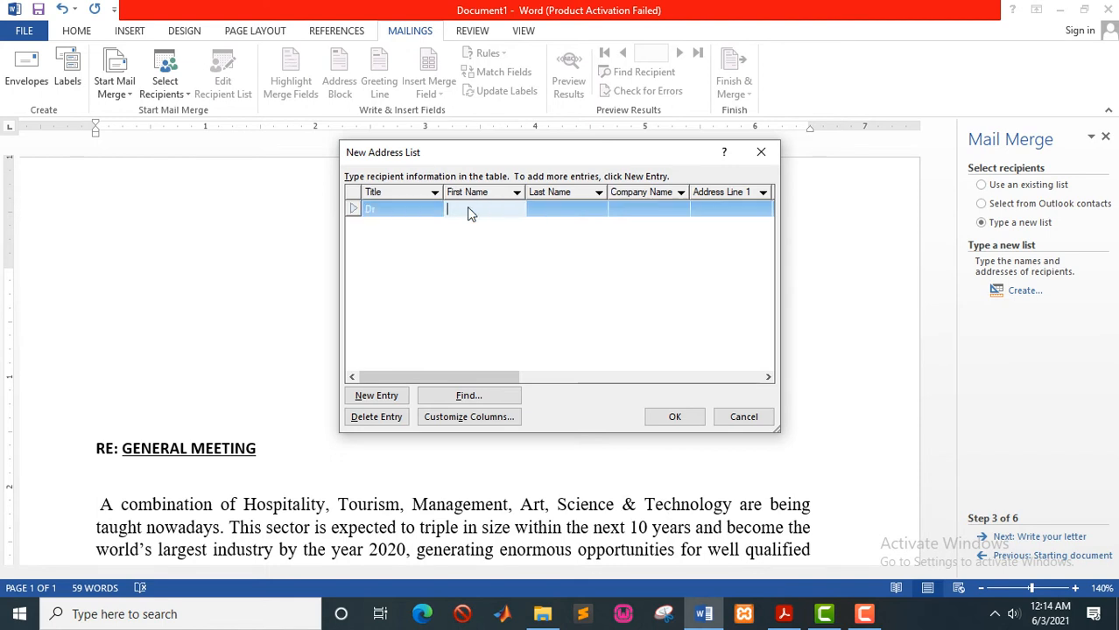
type("John")
left_click(556, 211)
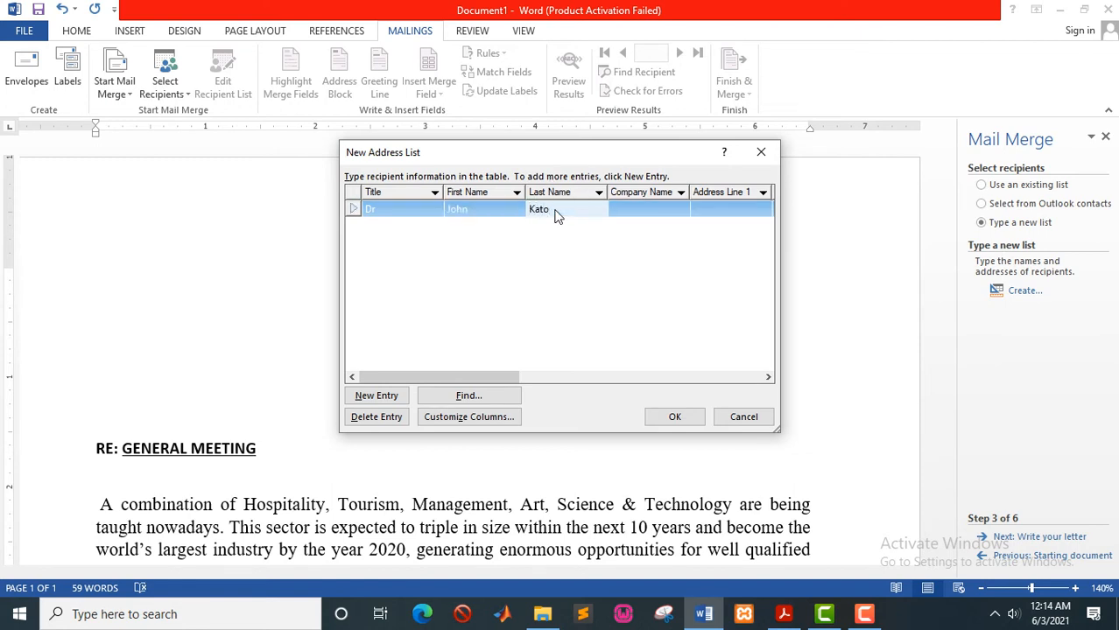
key("Tab")
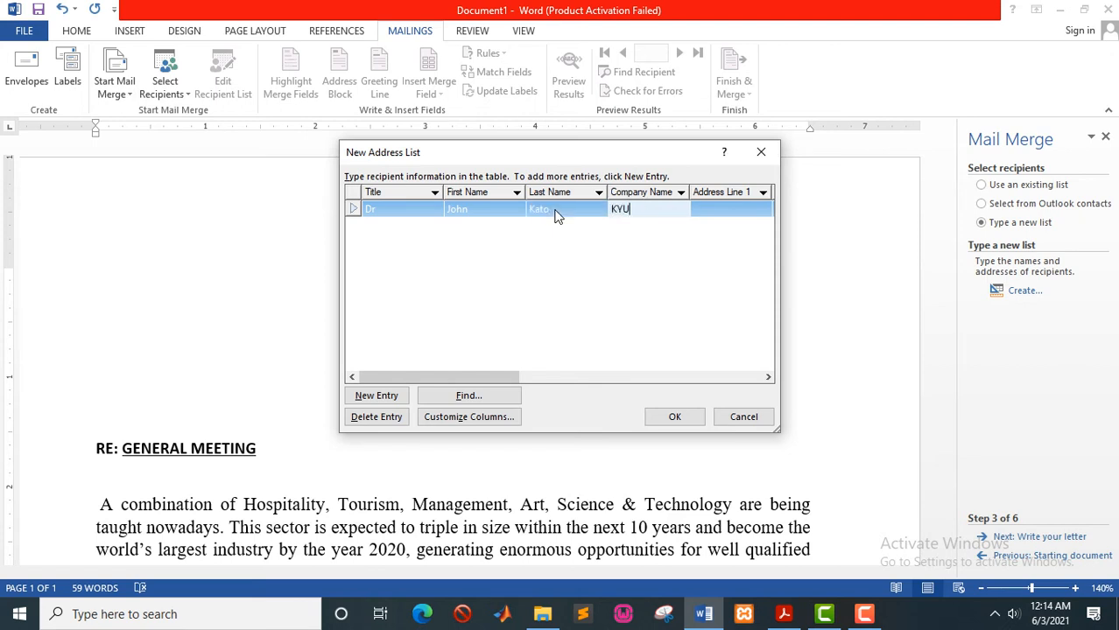
left_click(716, 211)
type("P.O")
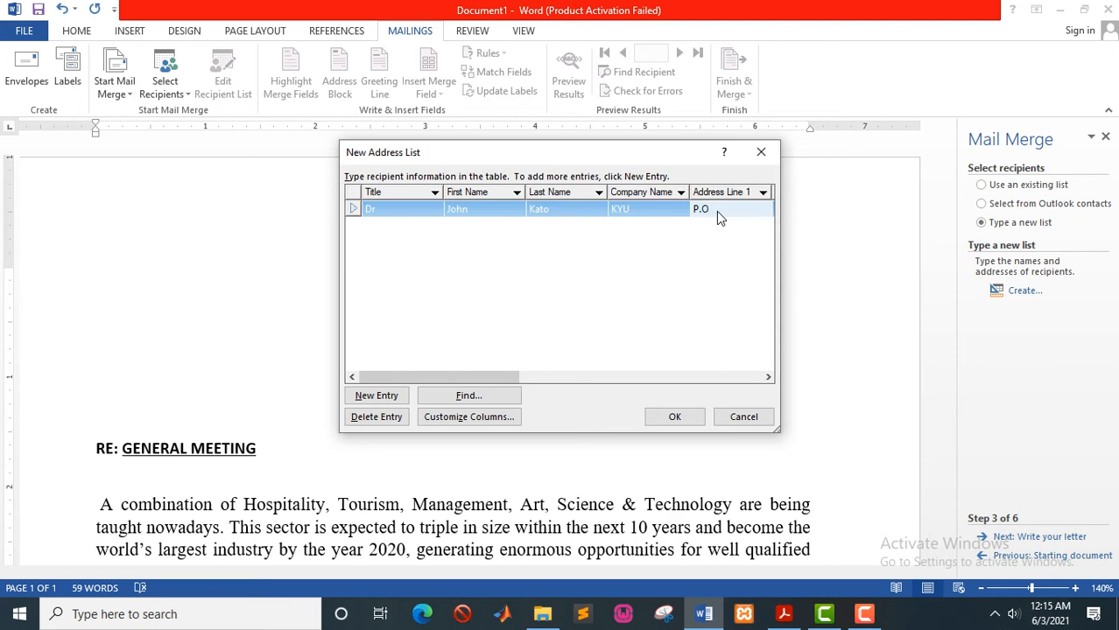
type(".Box 1223")
left_click_drag(753, 210, 688, 214)
key("ctrl+c")
left_click(700, 209)
- Add a second recipient with a last name, company MUK and a P.O. box address, then click OK
left_click(383, 397)
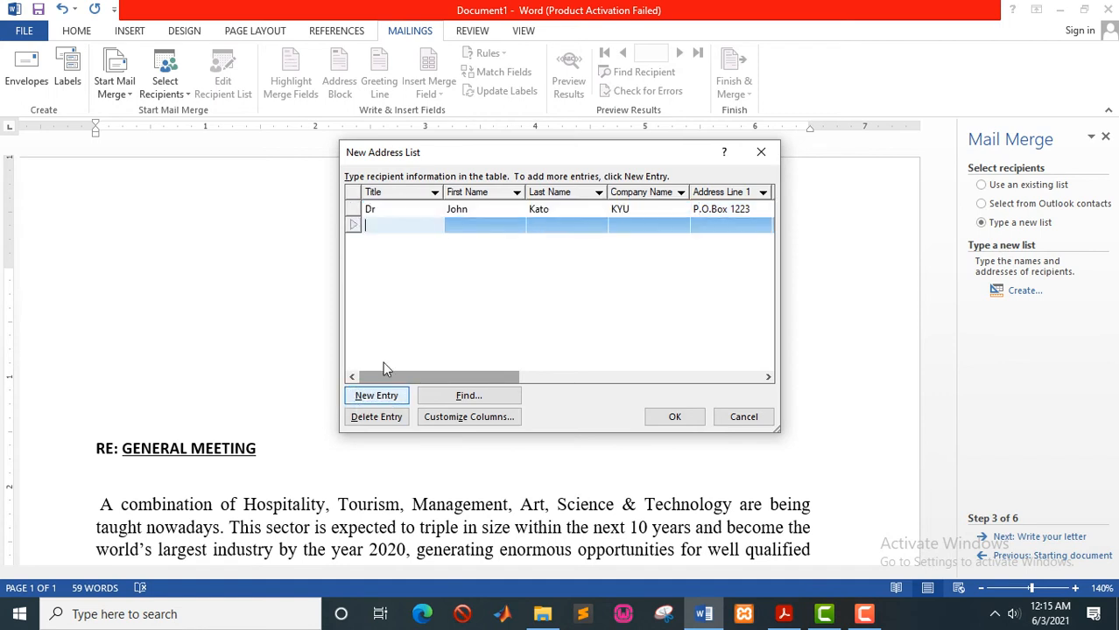
type("Prof")
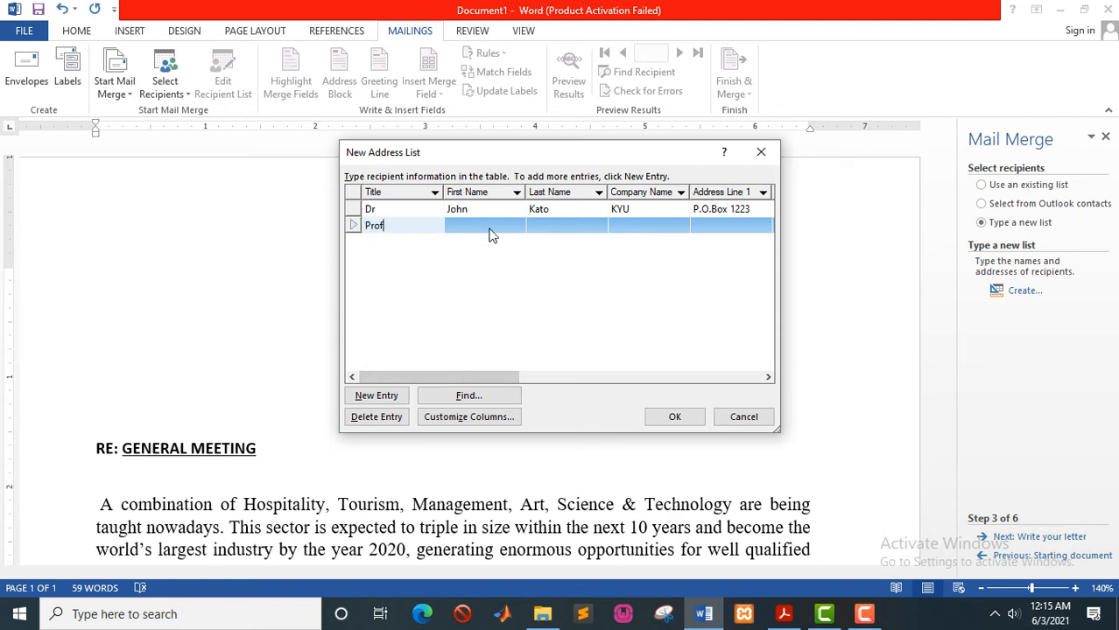
key("Tab")
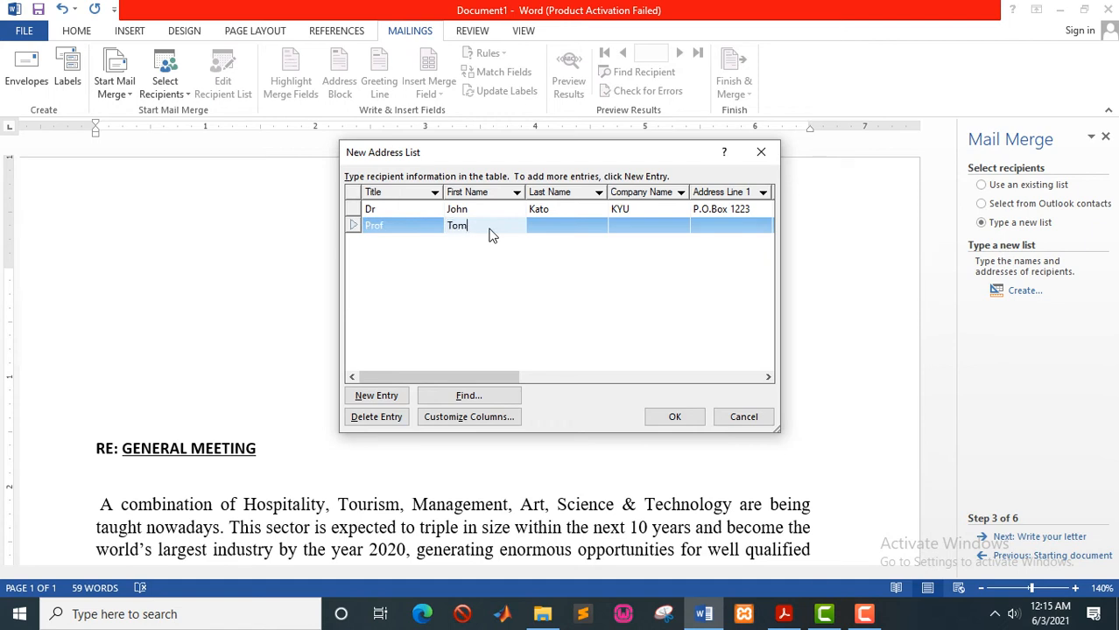
left_click(569, 225)
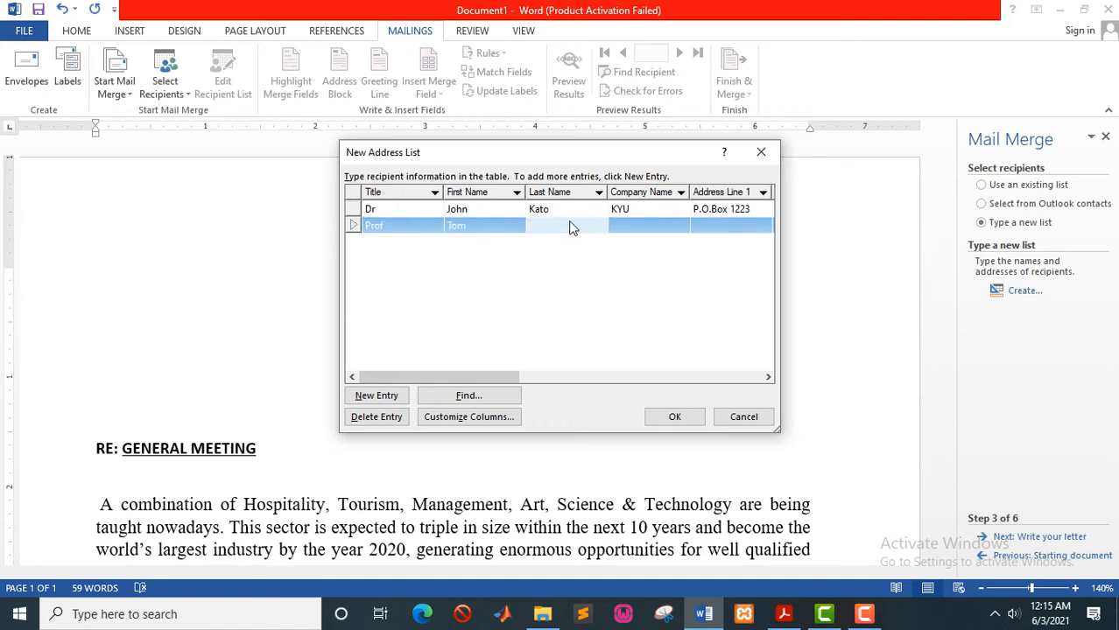
type("Okee")
type("lo")
left_click(627, 228)
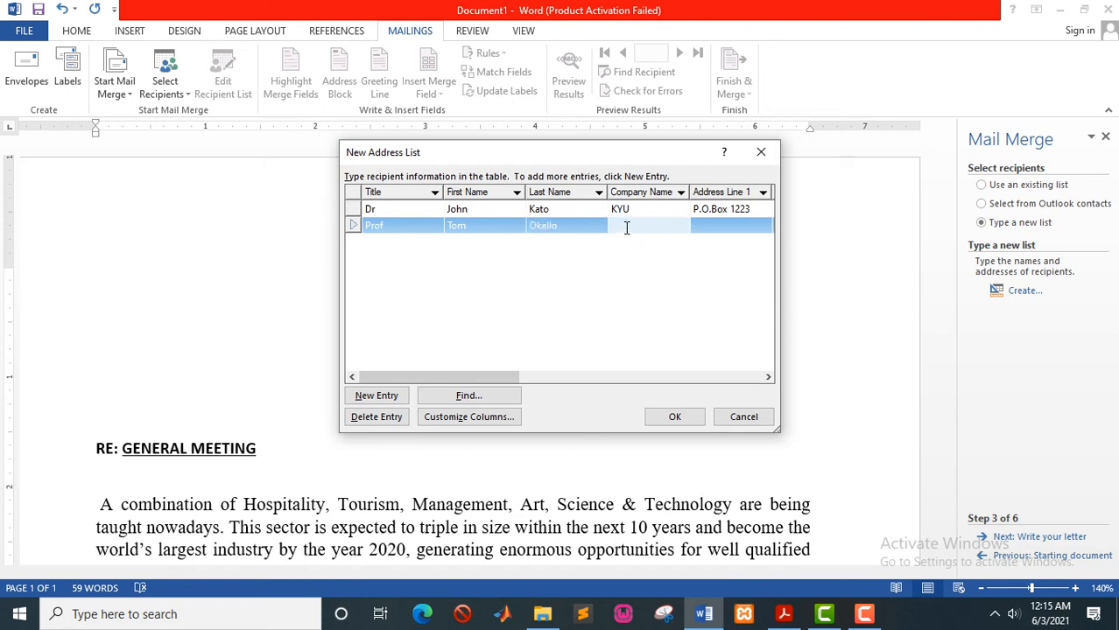
type("MUK")
left_click(730, 225)
key("ctrl+v")
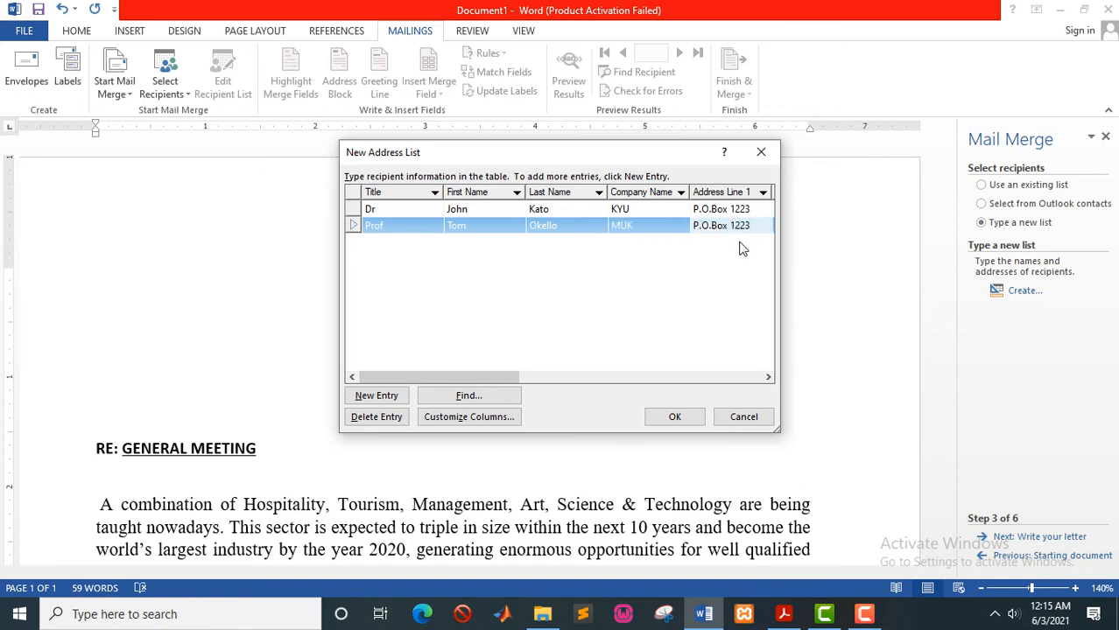
key("BackSpace")
key("BackSpace")
left_click(678, 418)
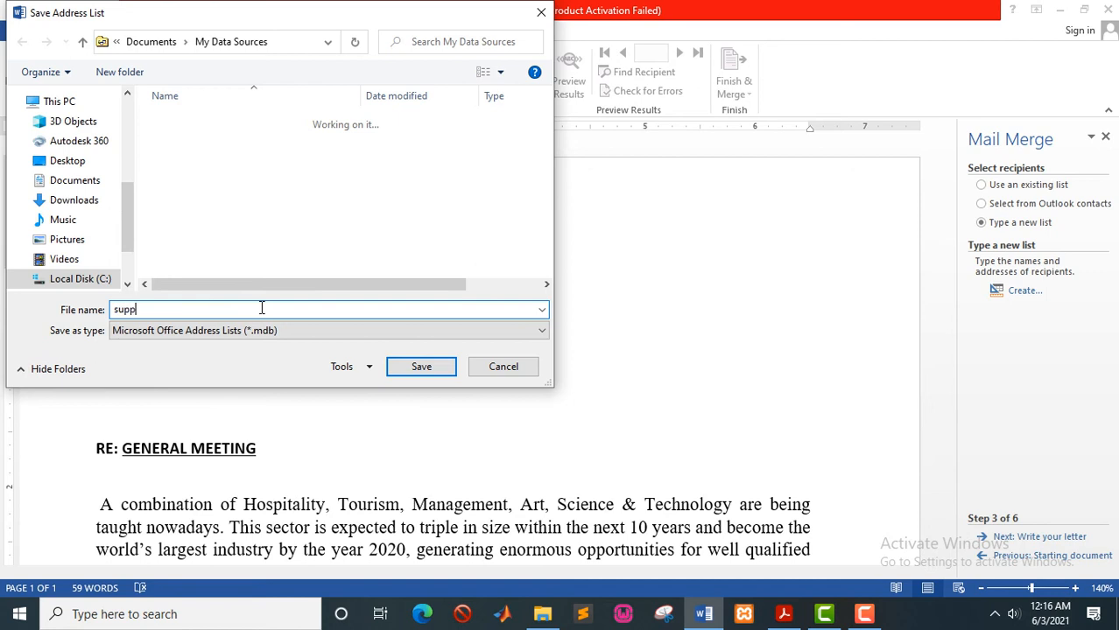
- Save the list as suppliers.mdb and keep both recipients checked in Mail Merge Recipients
type("liers")
left_click(424, 367)
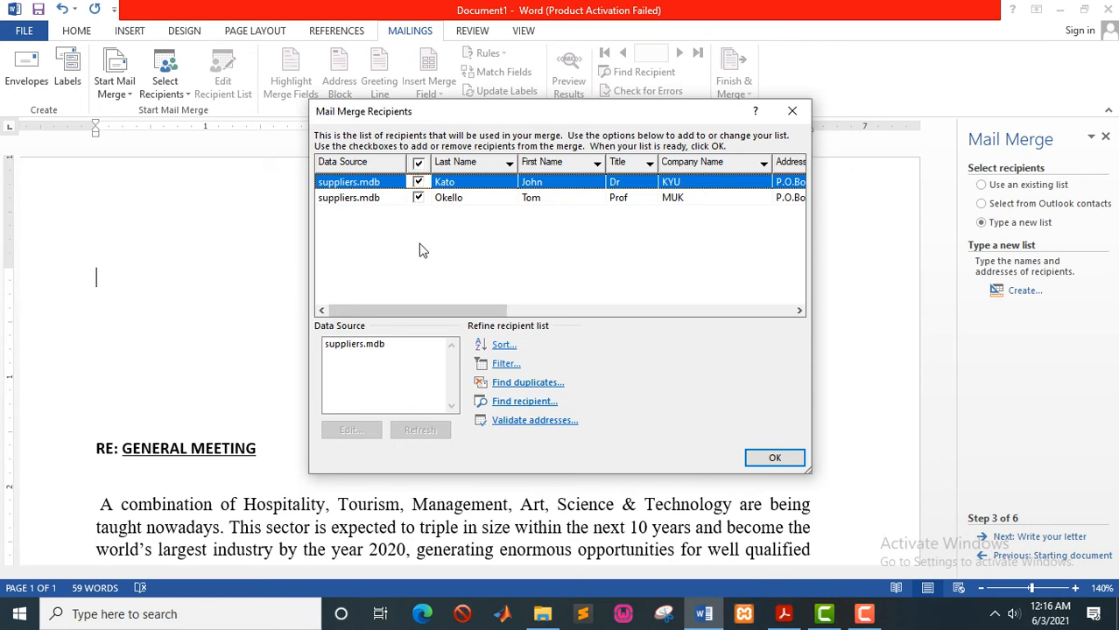
left_click(418, 183)
left_click(419, 200)
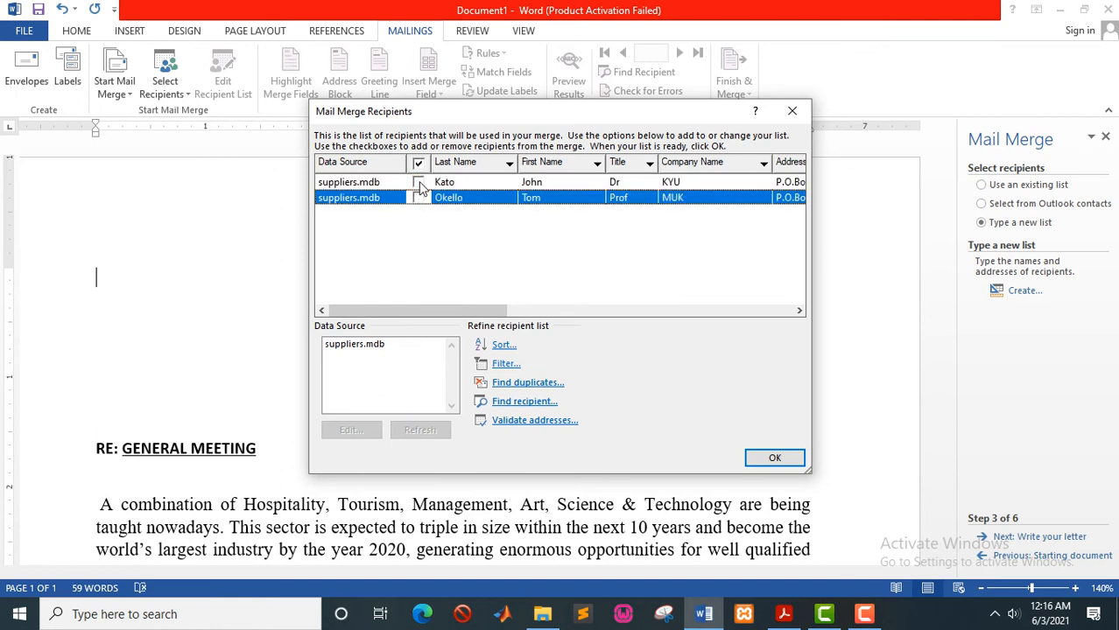
left_click(418, 183)
left_click(418, 199)
left_click(775, 459)
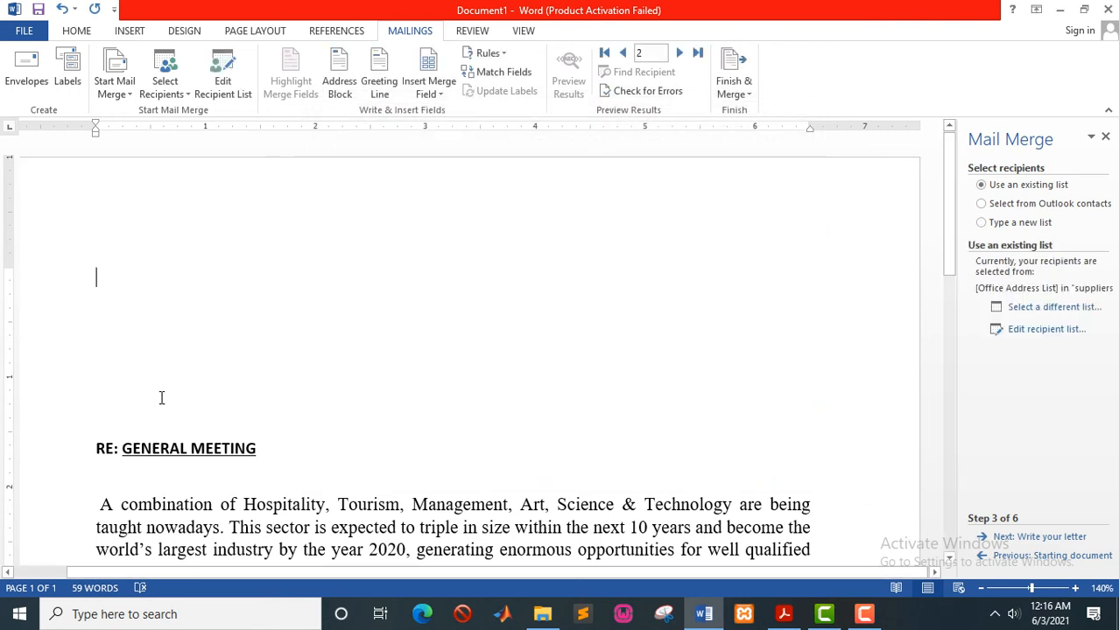
- Insert a default-format «AddressBlock» field at the top of the letter
left_click(1004, 538)
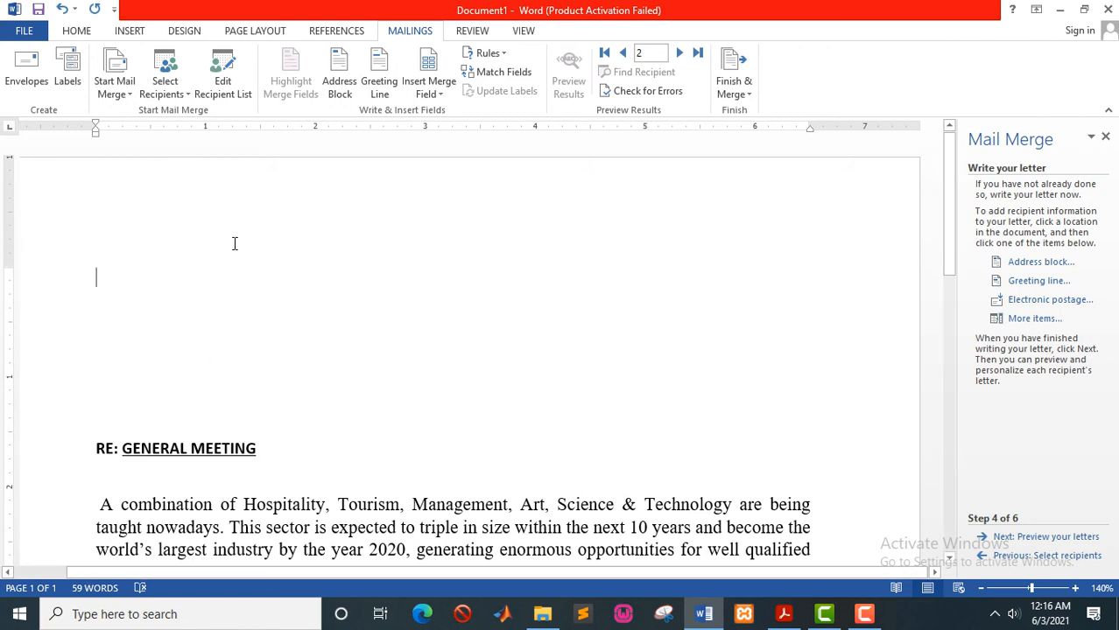
left_click(1017, 264)
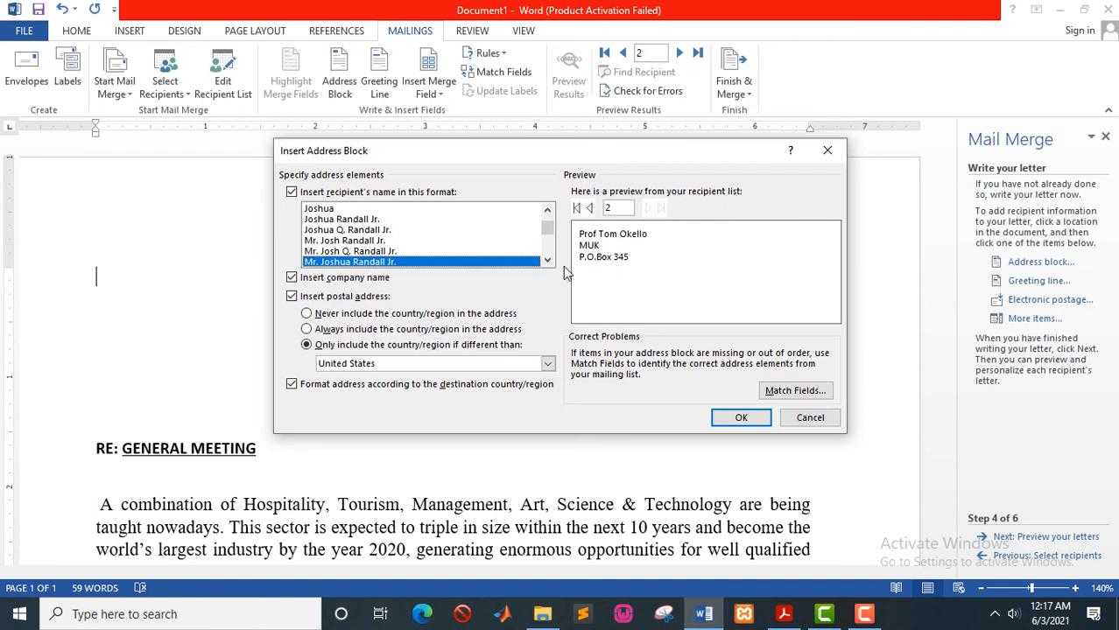
left_click(740, 418)
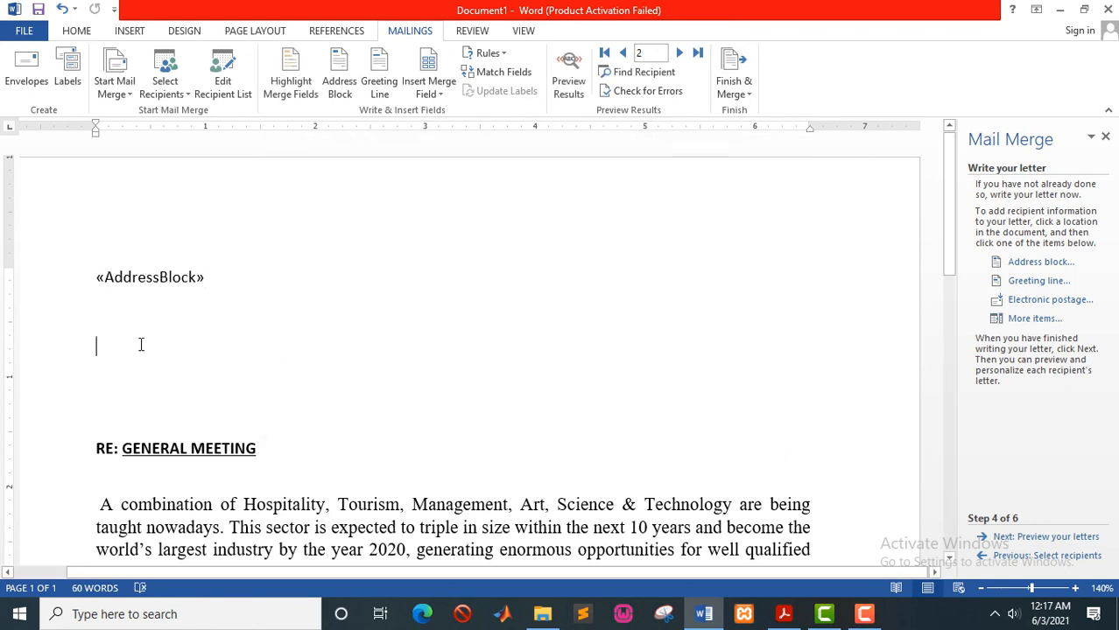
- Insert a 'Dear' «GreetingLine» field and preview the merged letter for recipient 2
left_click(1012, 282)
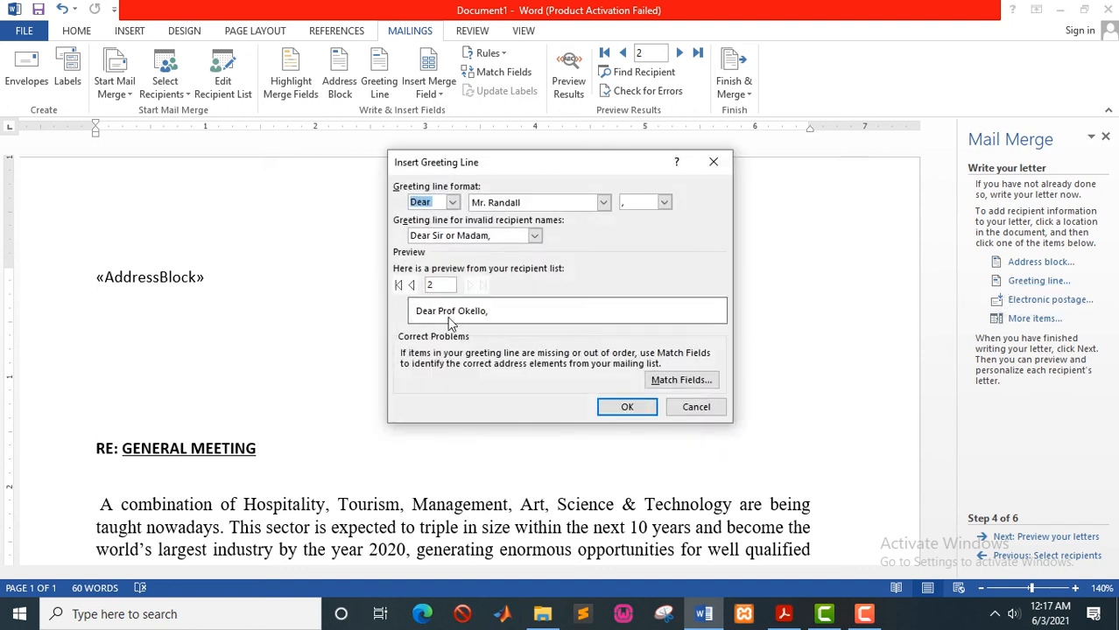
left_click(627, 408)
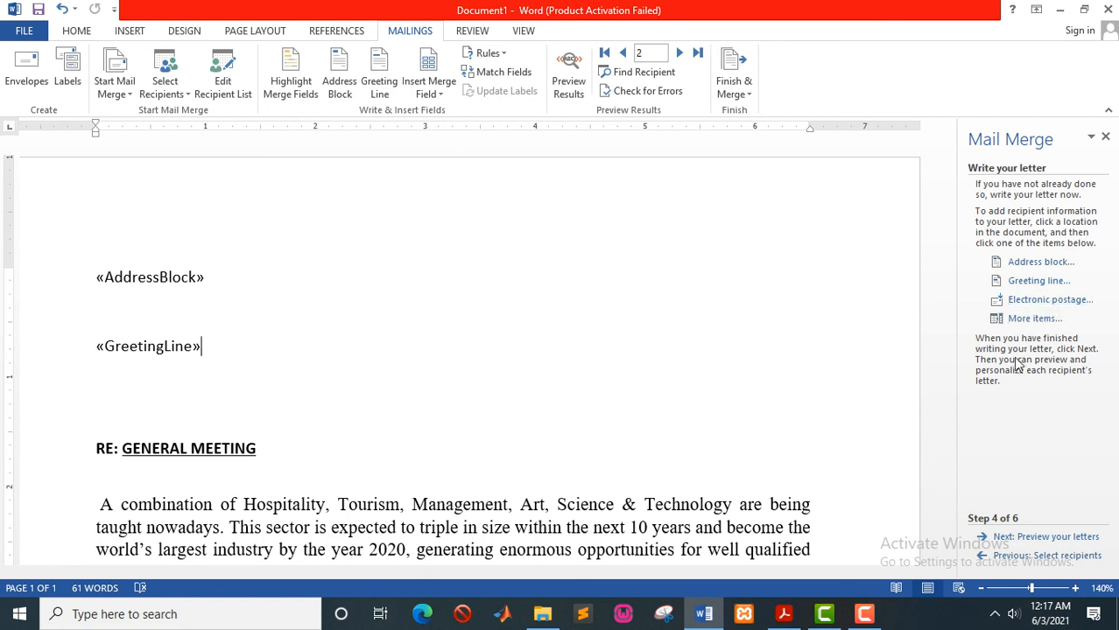
left_click(1006, 540)
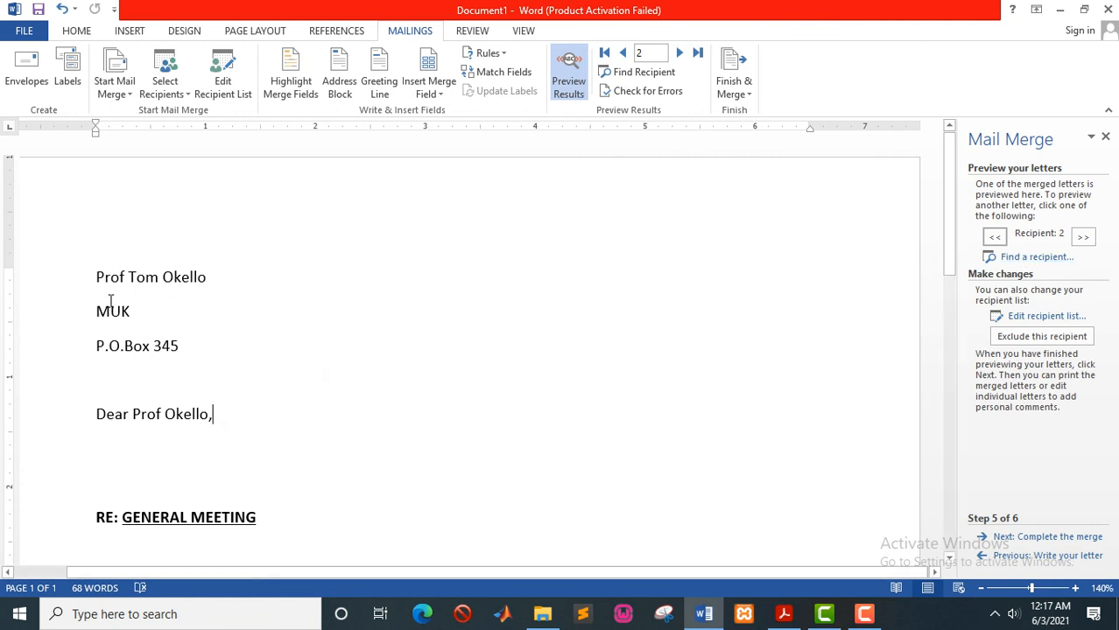
scroll(221, 371, "down", 3)
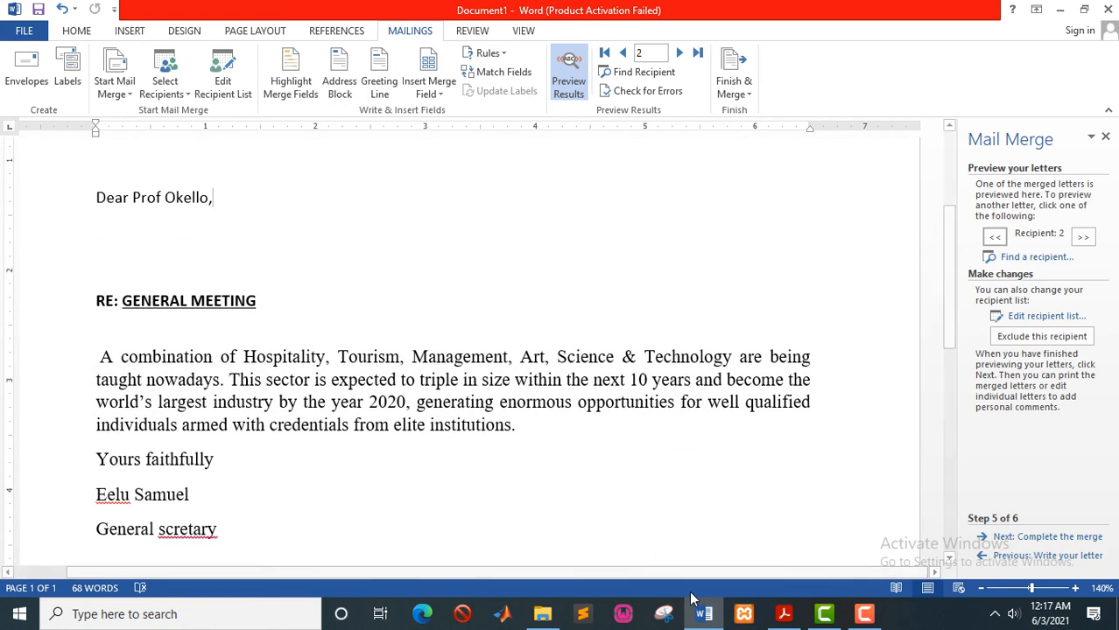
scroll(475, 376, "up", 3)
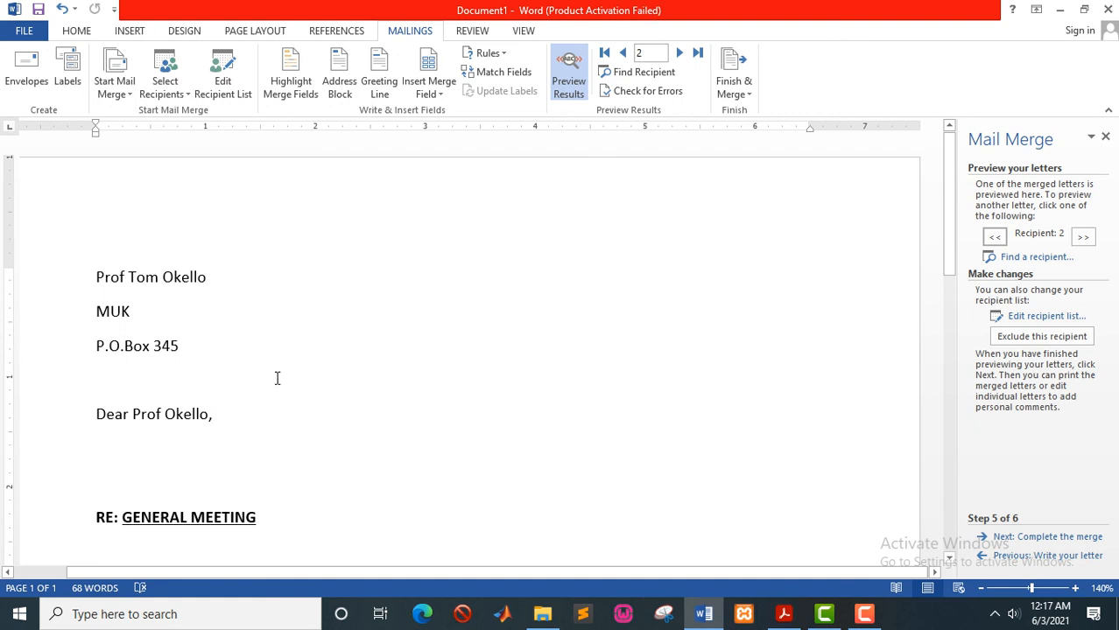
scroll(242, 439, "down", 2)
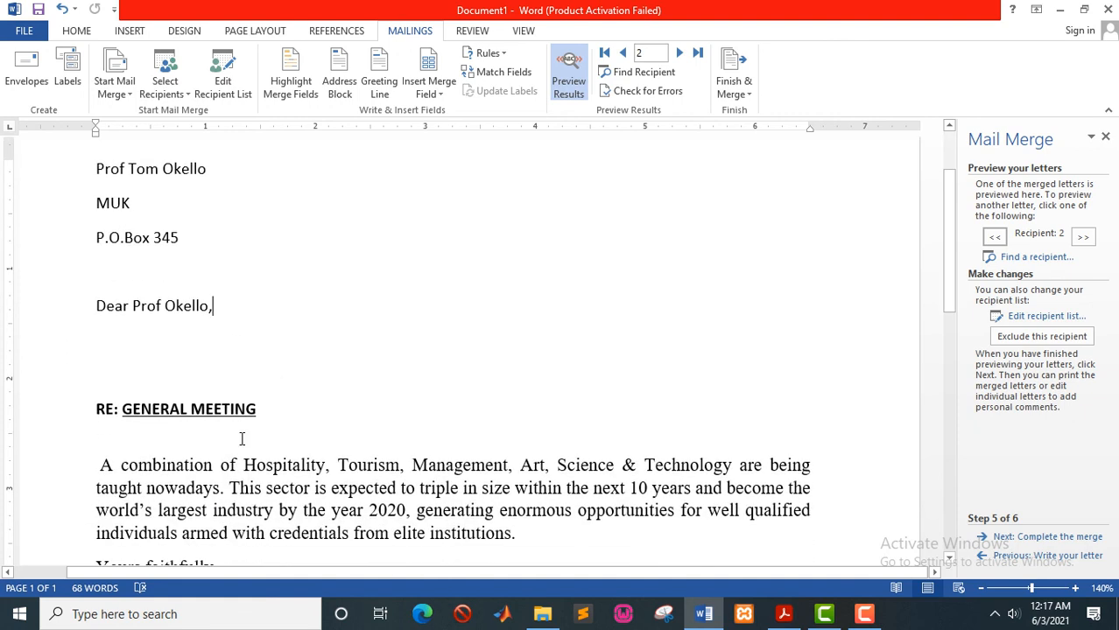
scroll(242, 439, "up", 2)
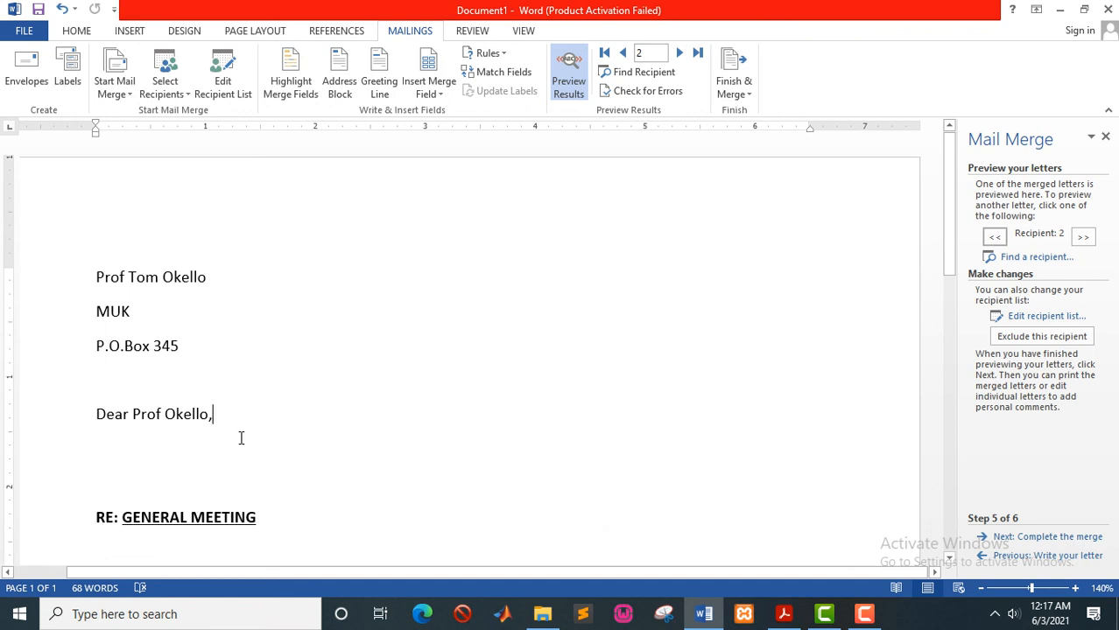
scroll(241, 439, "down", 1)
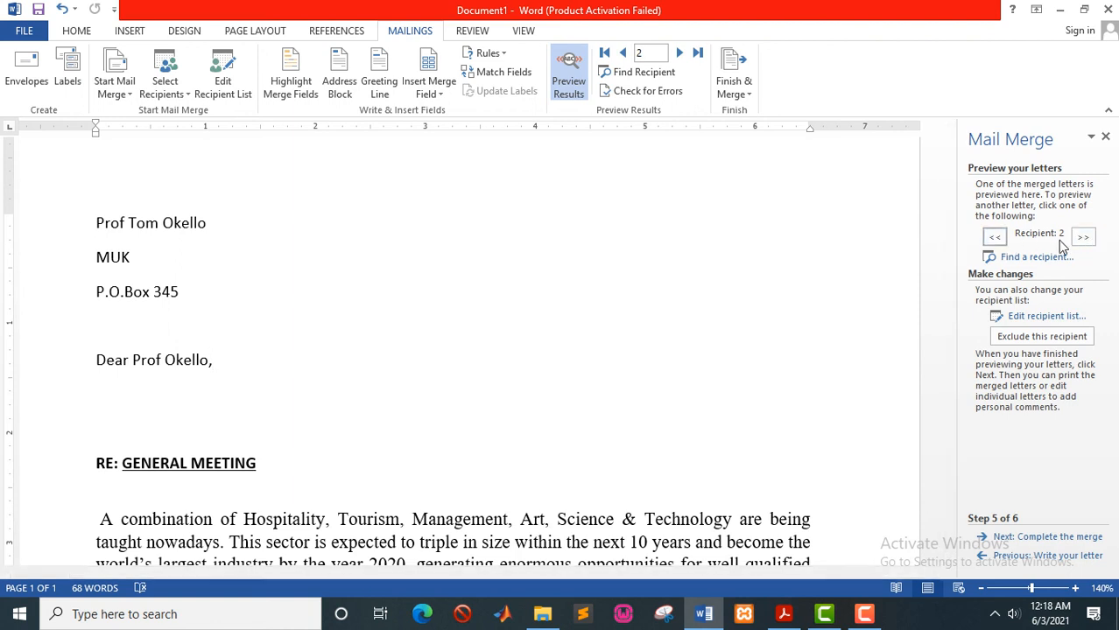
left_click(994, 237)
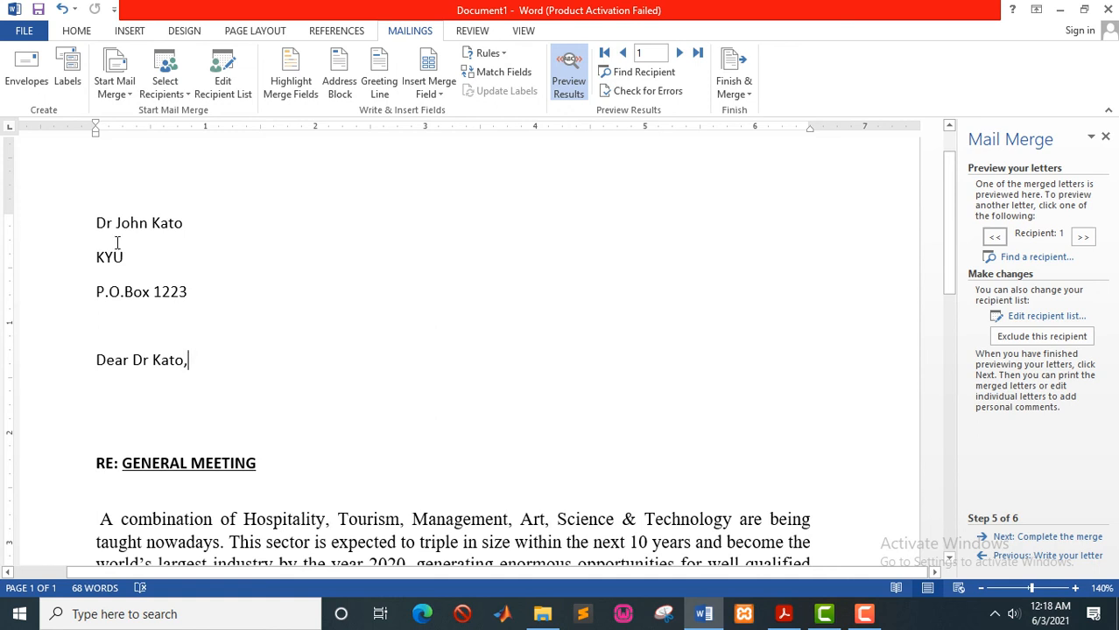
left_click(1083, 236)
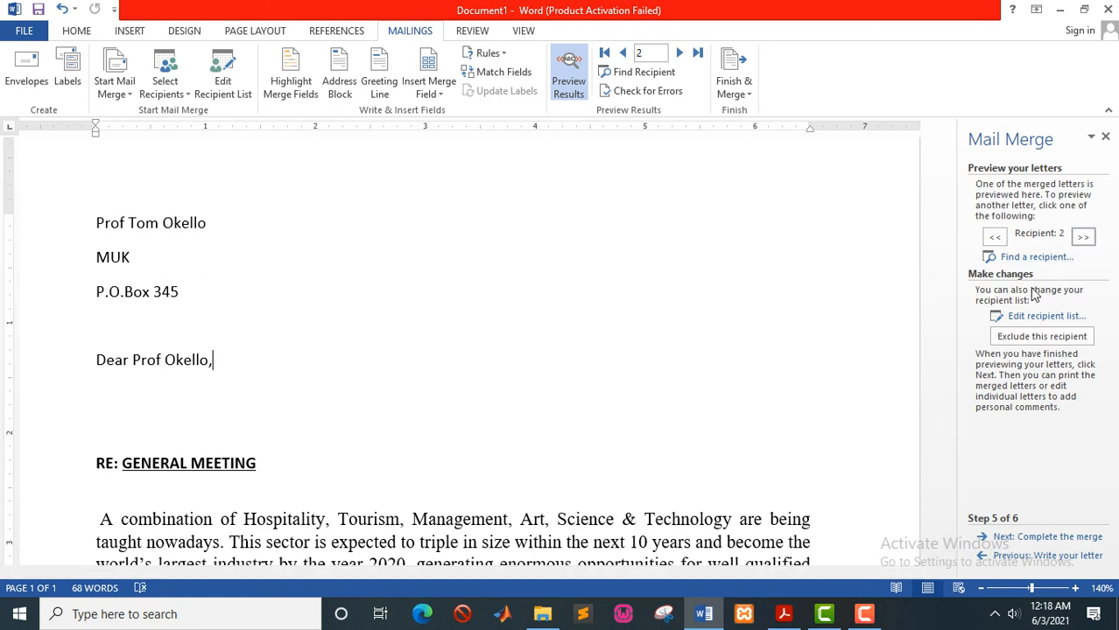
scroll(986, 362, "down", 2)
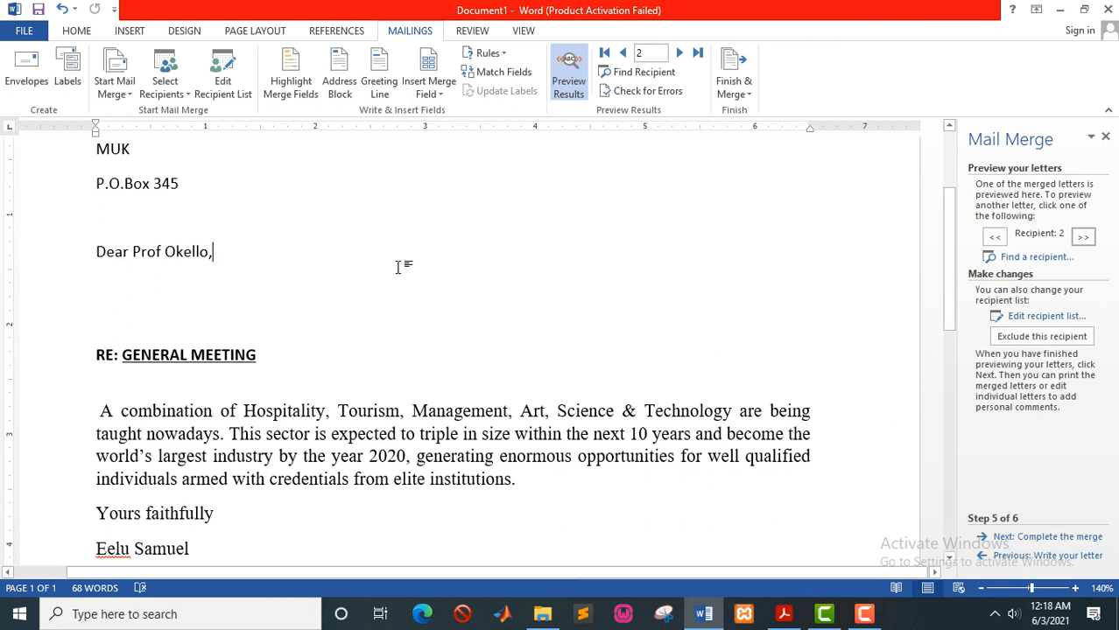
scroll(399, 267, "up", 5)
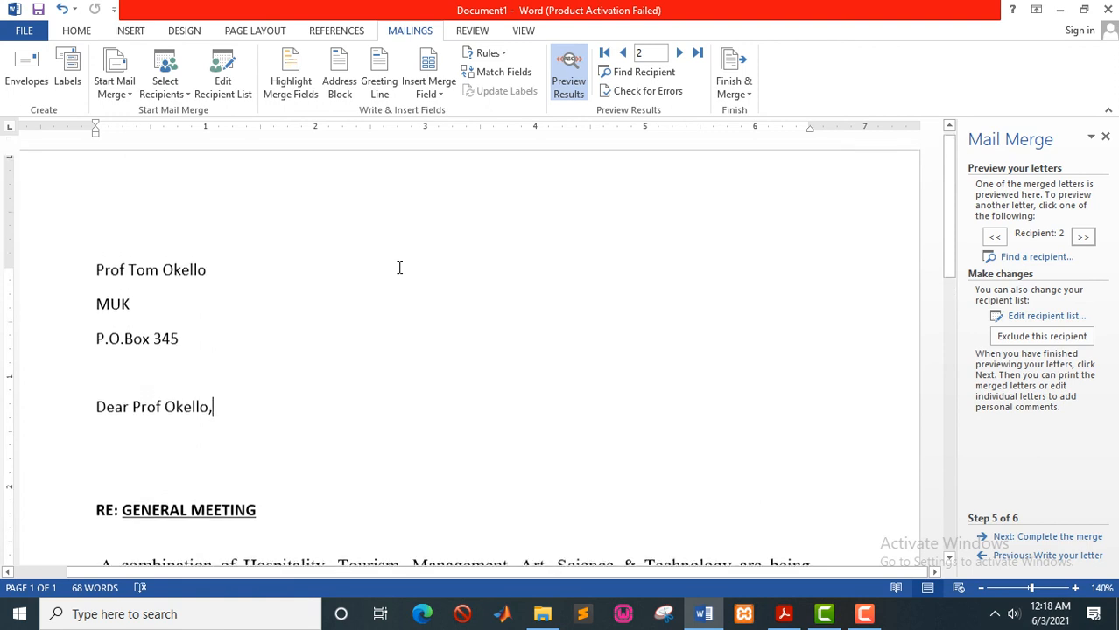